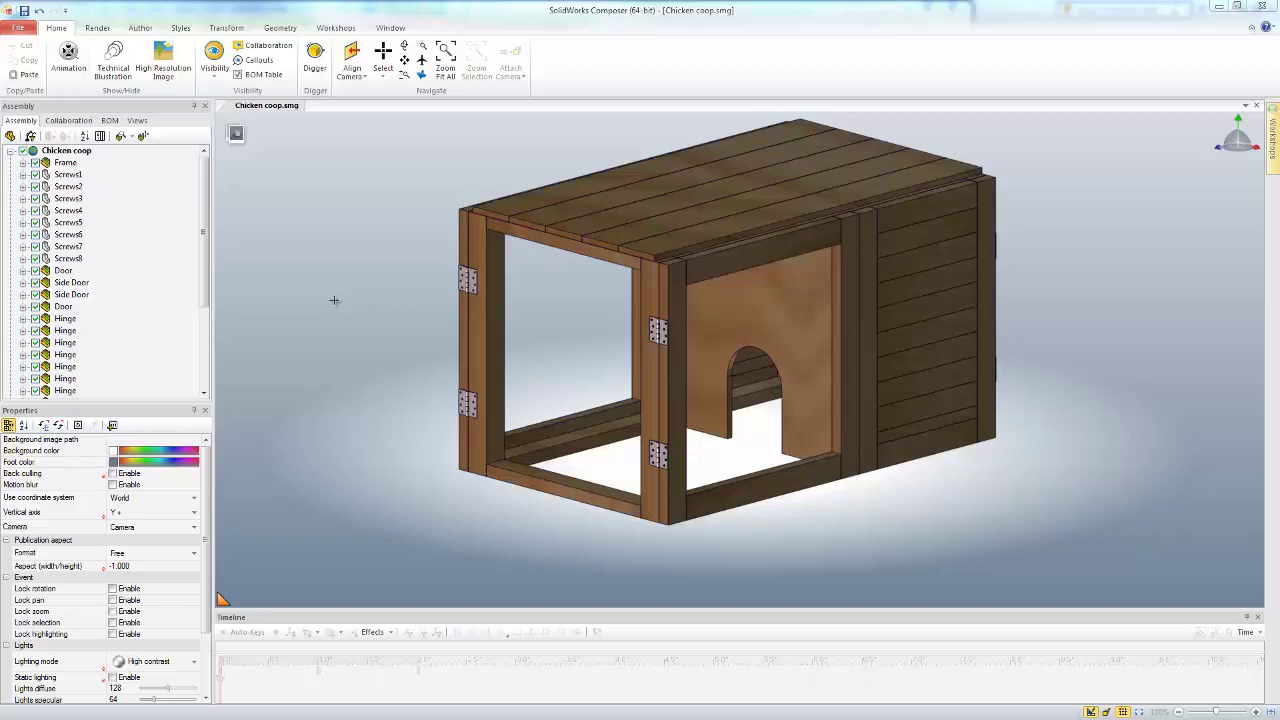
Step: Identify the Door, Side Door, Hinge and door-post parts in the tree and model
{"action": "left_click", "coordinate": [61, 272]}
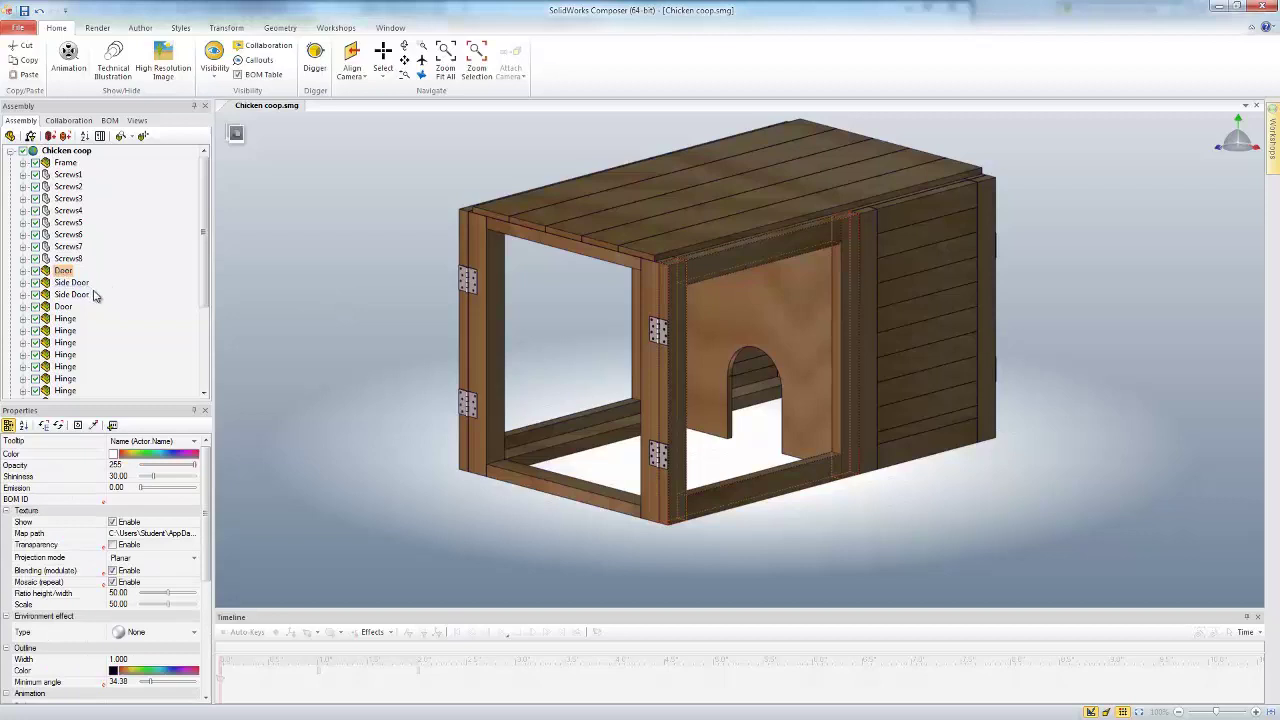
{"action": "left_click", "coordinate": [78, 295]}
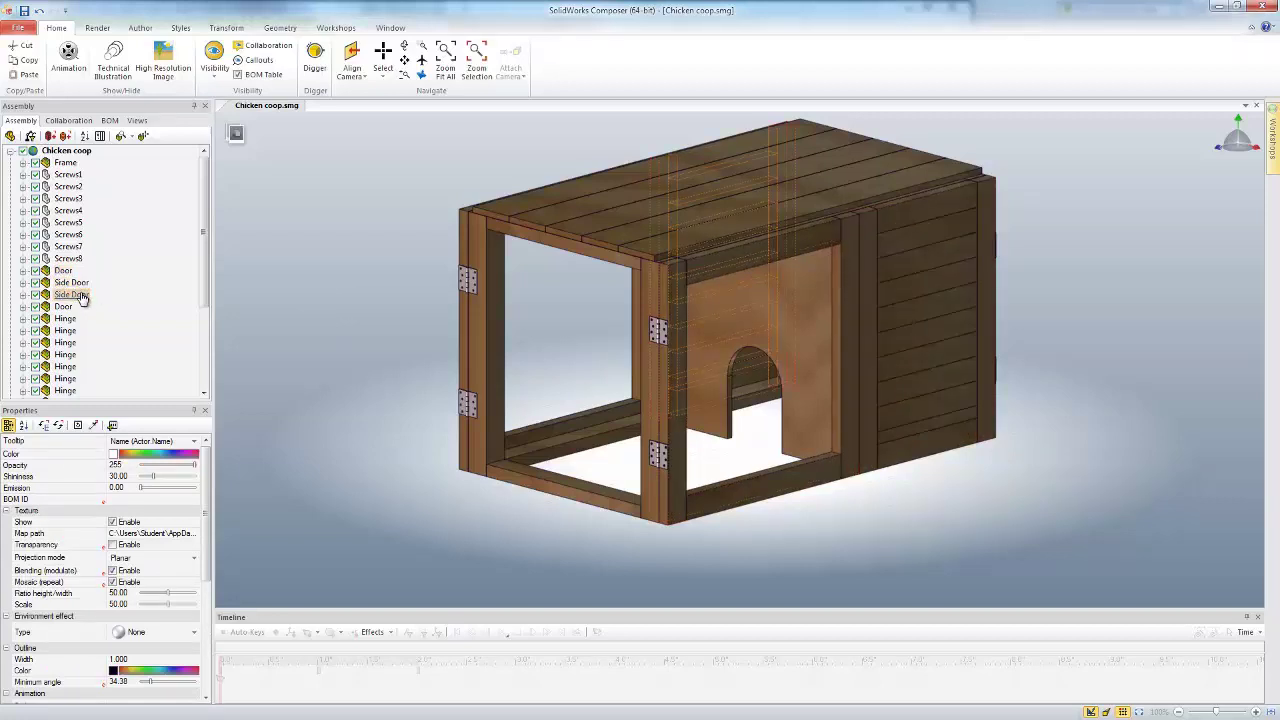
{"action": "left_click", "coordinate": [66, 319]}
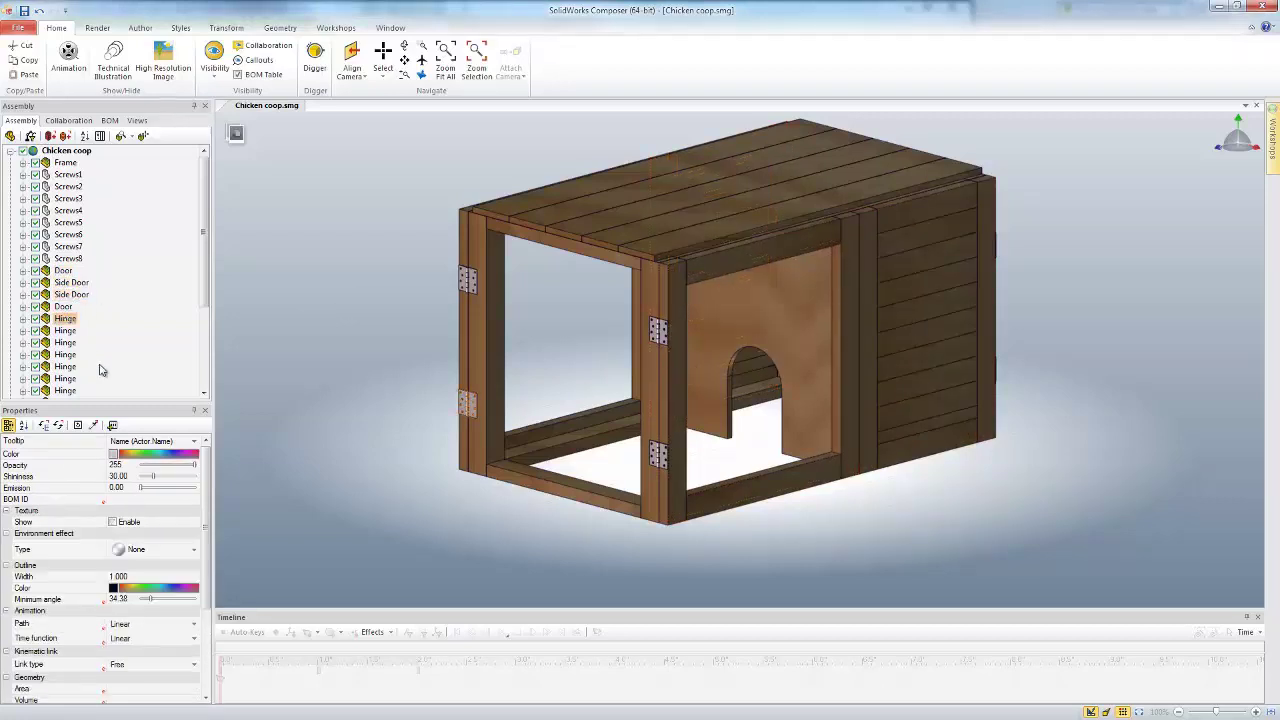
{"action": "left_click", "coordinate": [362, 322]}
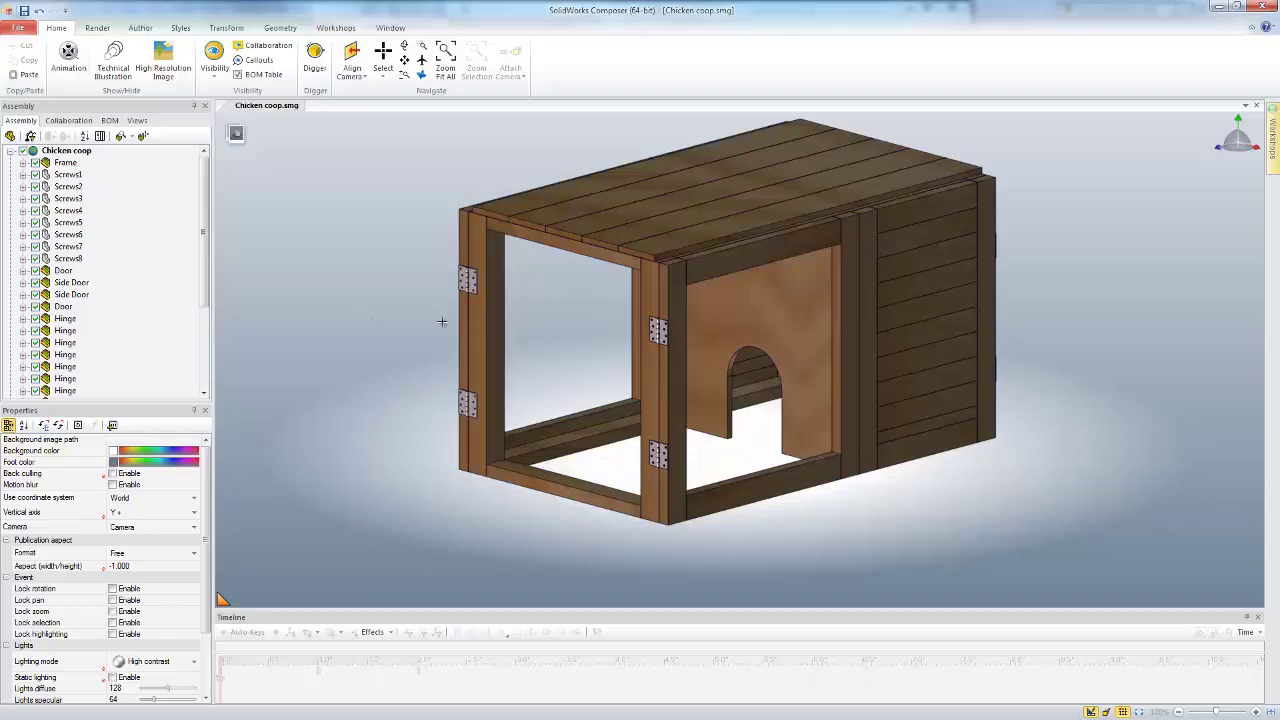
{"action": "left_click", "coordinate": [676, 289]}
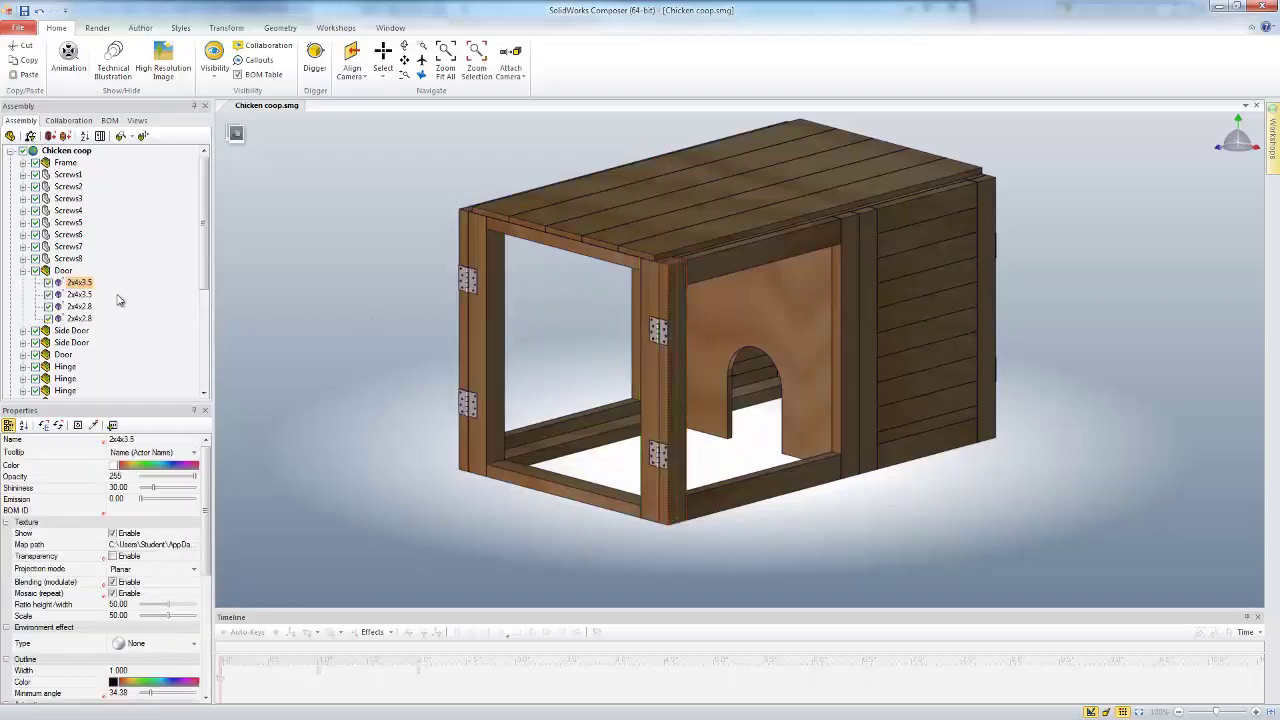
{"action": "left_click", "coordinate": [23, 271]}
{"action": "left_click", "coordinate": [9, 136]}
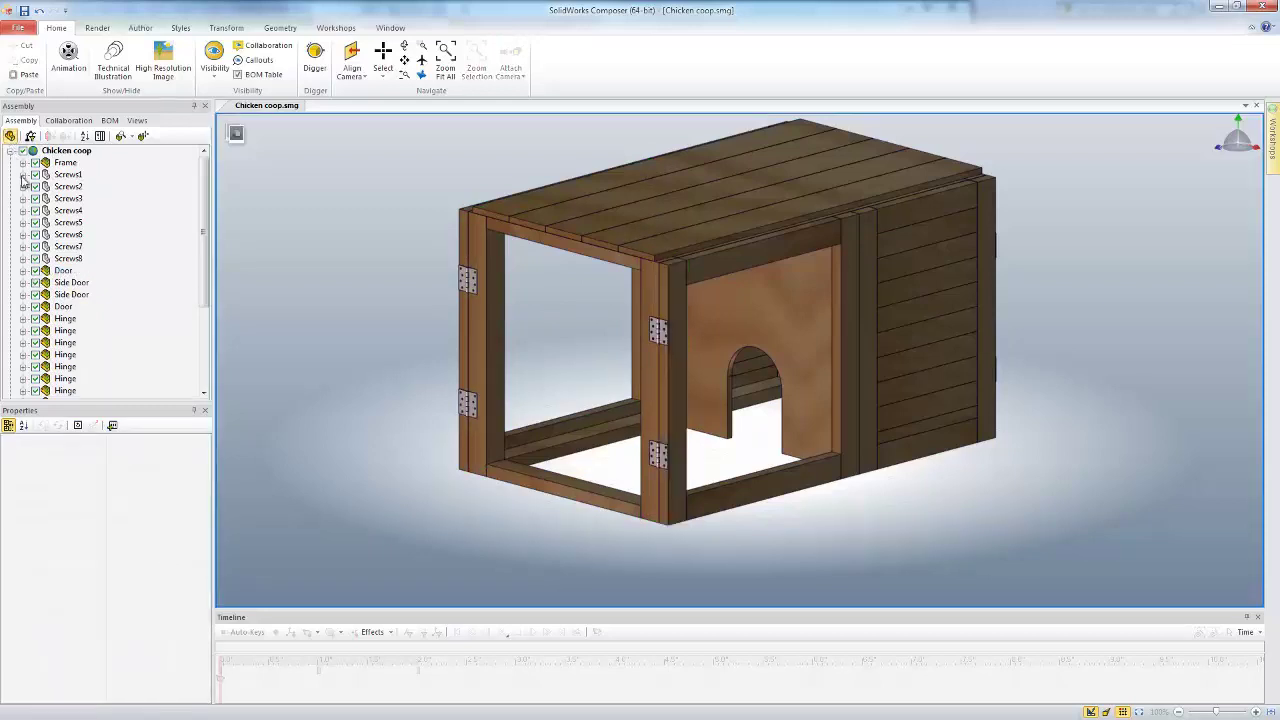
Step: Create a selection set named 'Door' from the Door assembly and expand it to confirm
{"action": "left_click", "coordinate": [60, 272]}
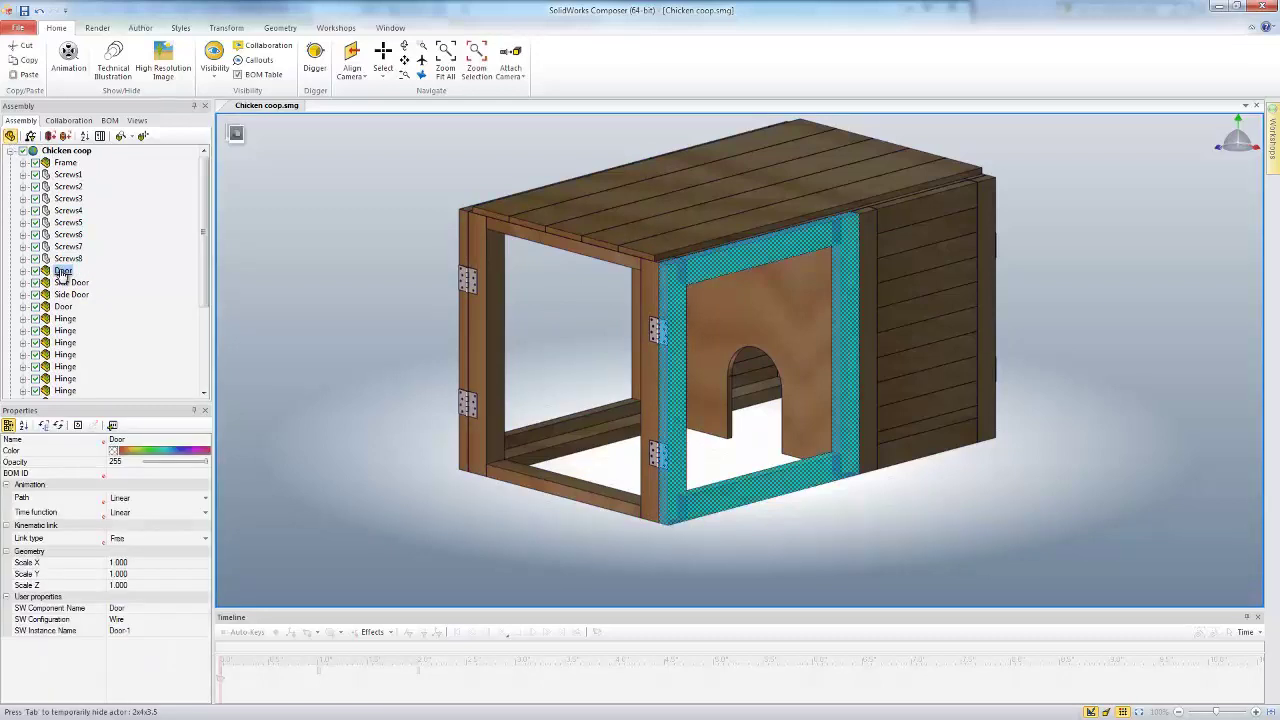
{"action": "left_click", "coordinate": [48, 137]}
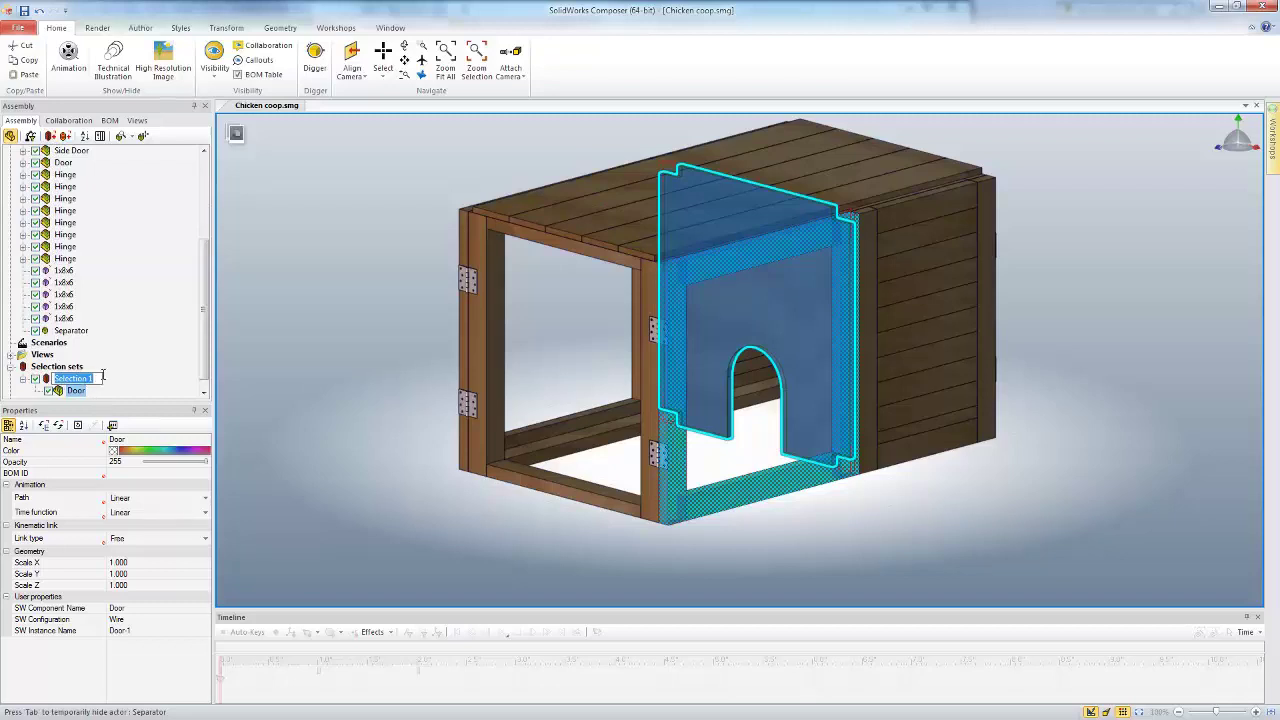
{"action": "type", "text": "Door"}
{"action": "key", "text": "Return"}
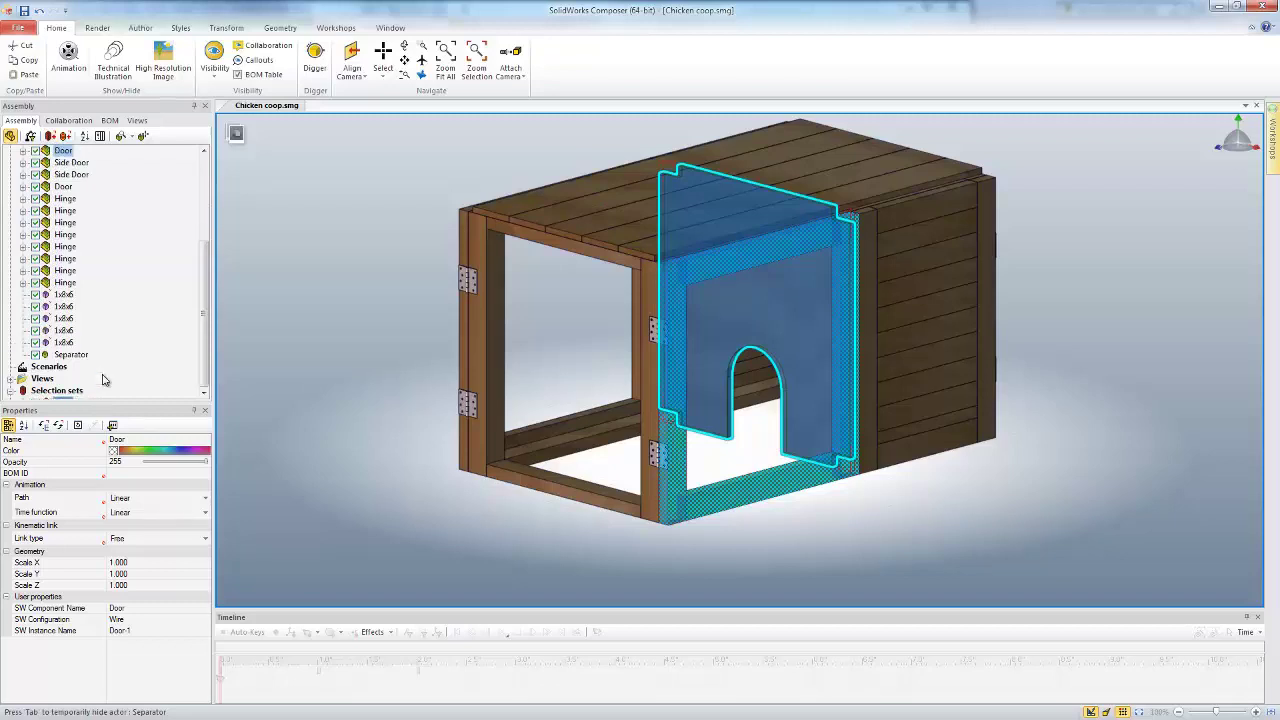
{"action": "scroll", "coordinate": [200, 335], "scroll_direction": "down", "scroll_amount": 1}
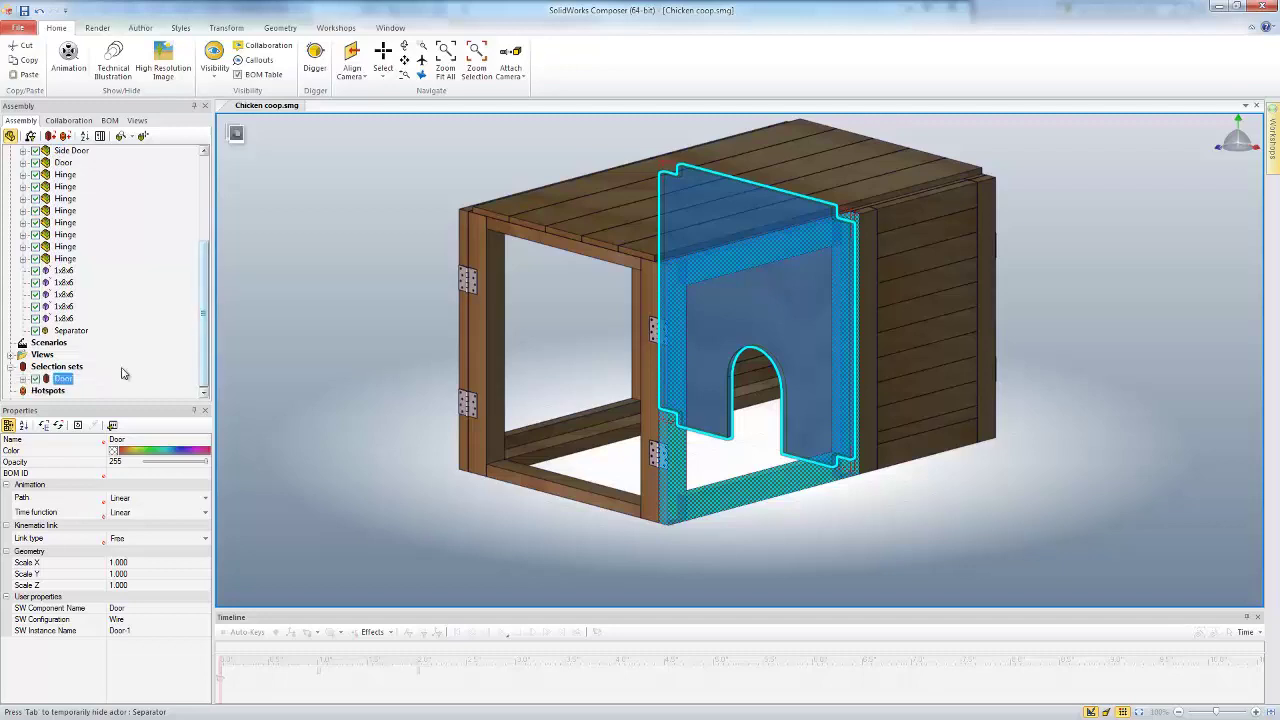
{"action": "left_click", "coordinate": [22, 379]}
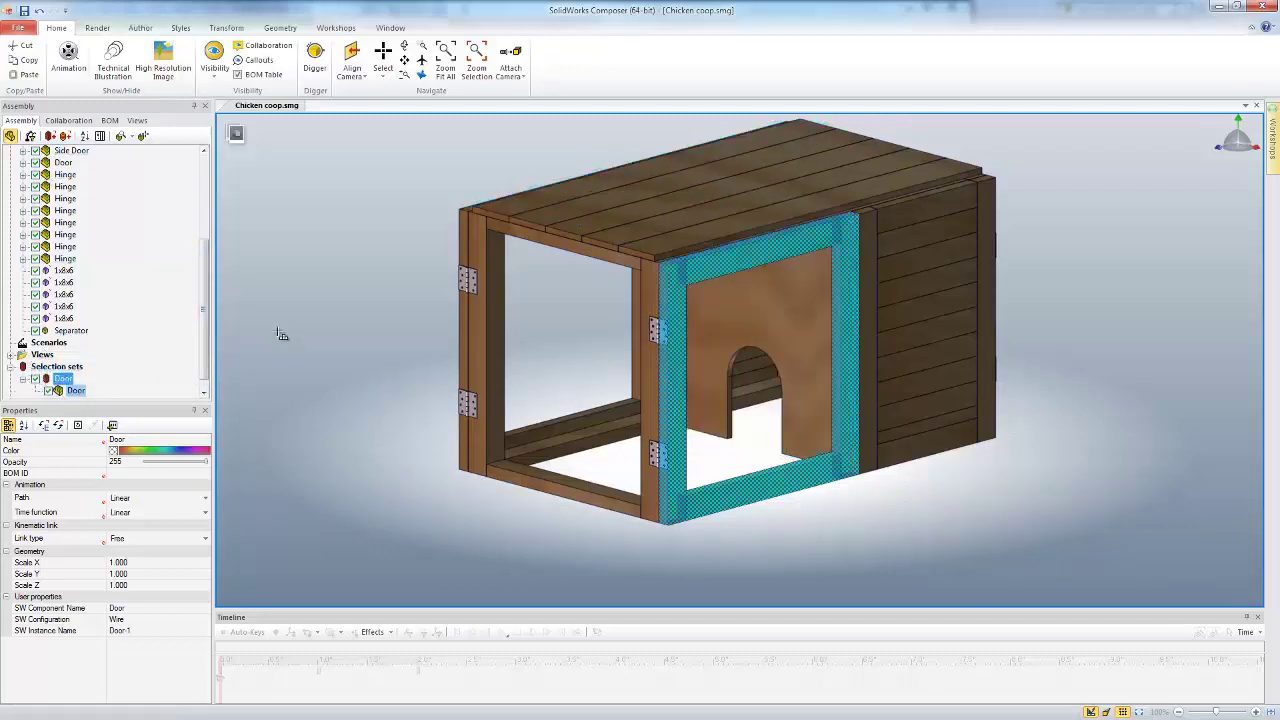
Step: Add the upper and lower door-side hinge halves to the Door selection set
{"action": "left_click", "coordinate": [323, 286]}
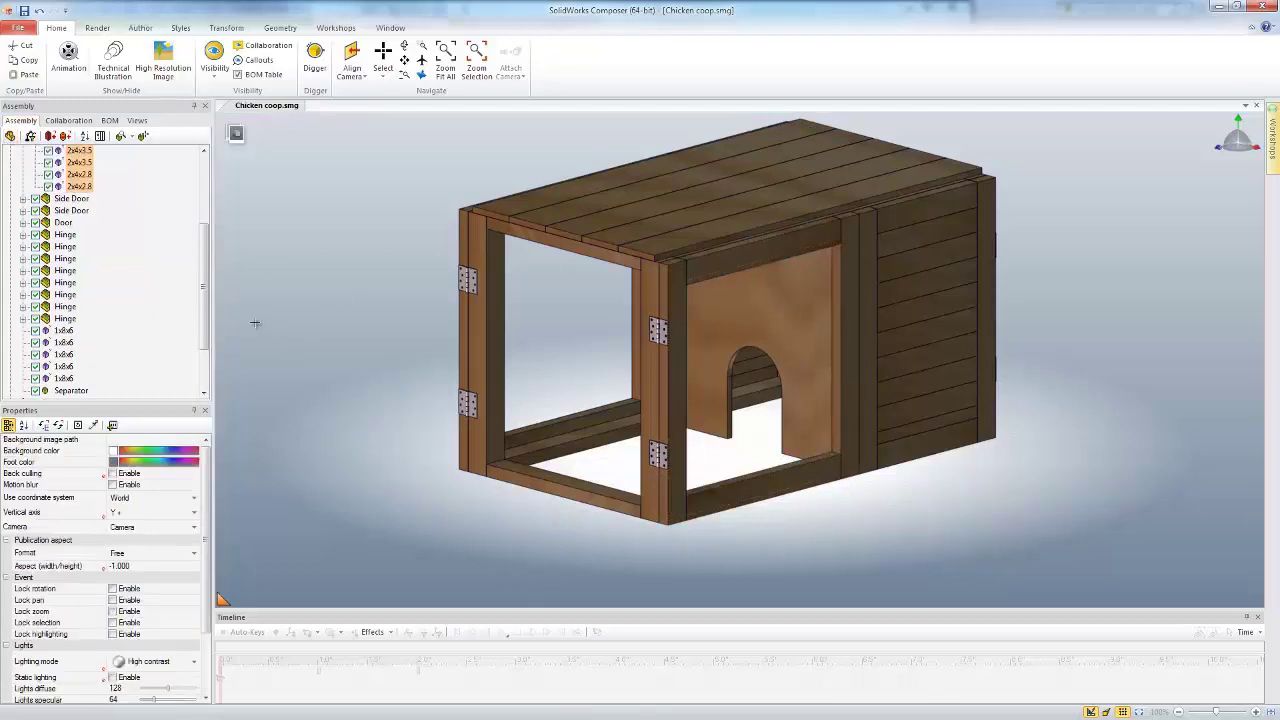
{"action": "left_click", "coordinate": [659, 333]}
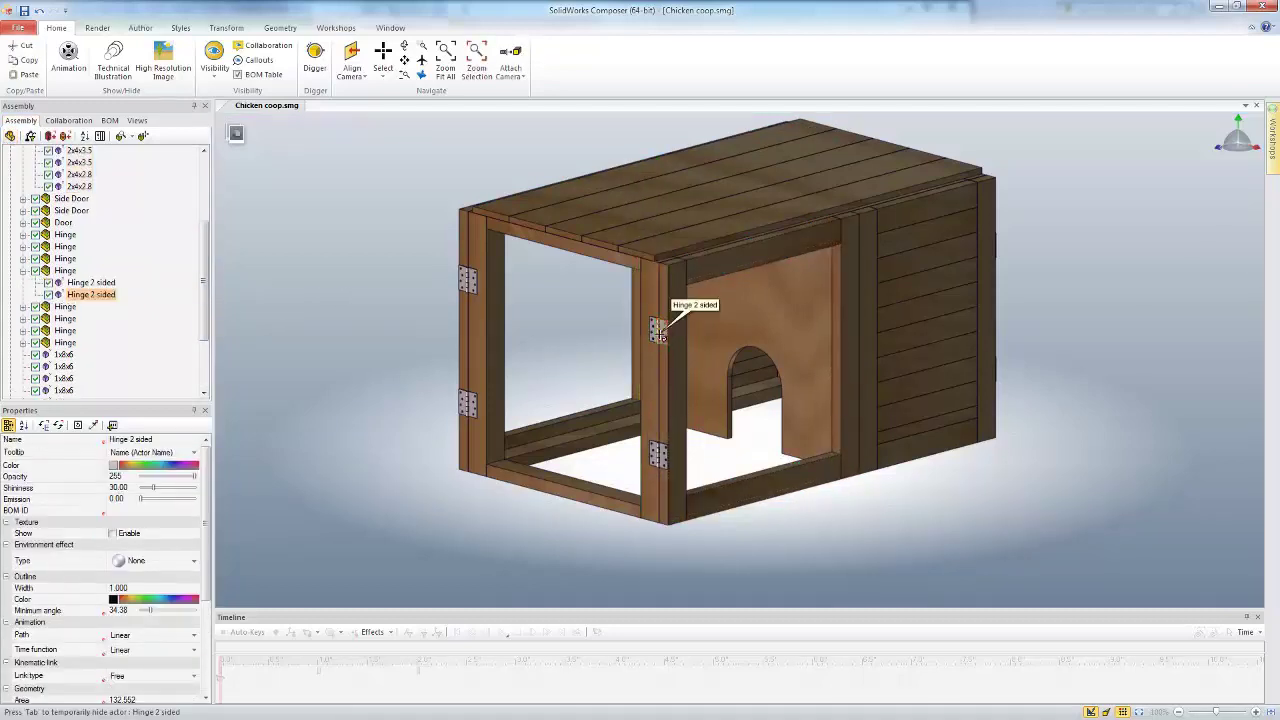
{"action": "left_click", "coordinate": [661, 460], "text": "ctrl"}
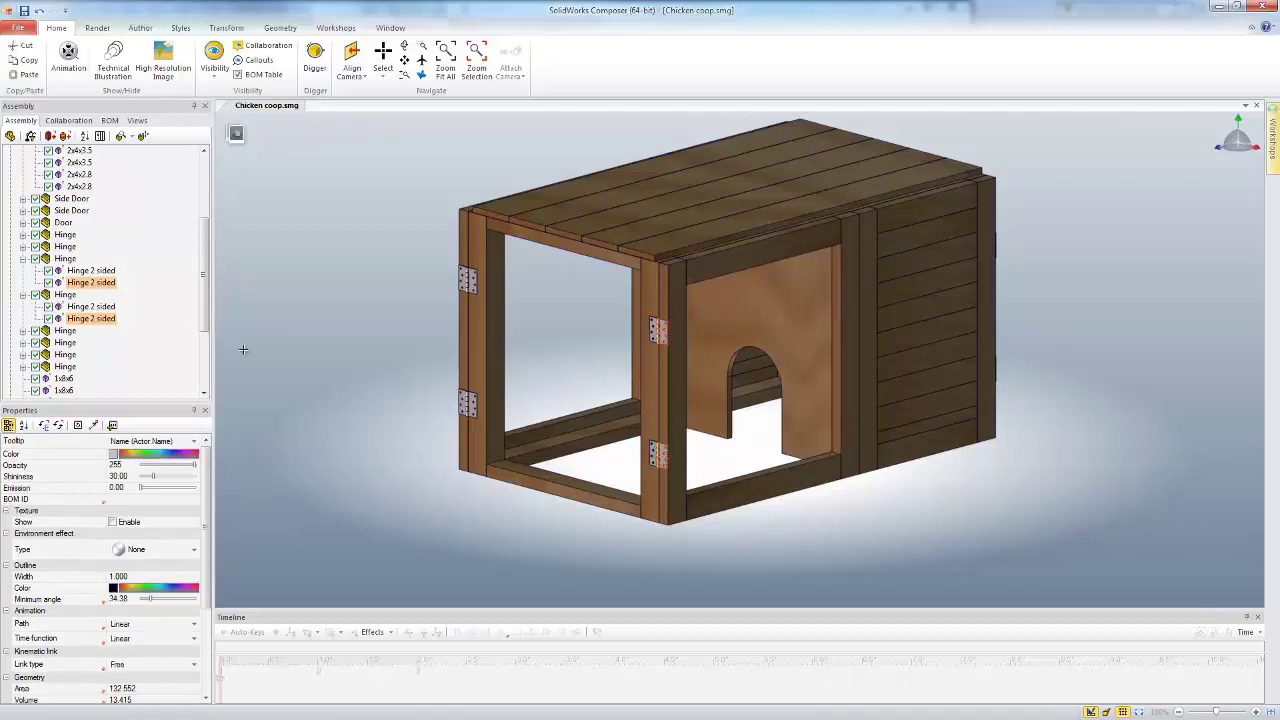
{"action": "scroll", "coordinate": [207, 338], "scroll_direction": "down", "scroll_amount": 1}
{"action": "scroll", "coordinate": [207, 338], "scroll_direction": "down", "scroll_amount": 2}
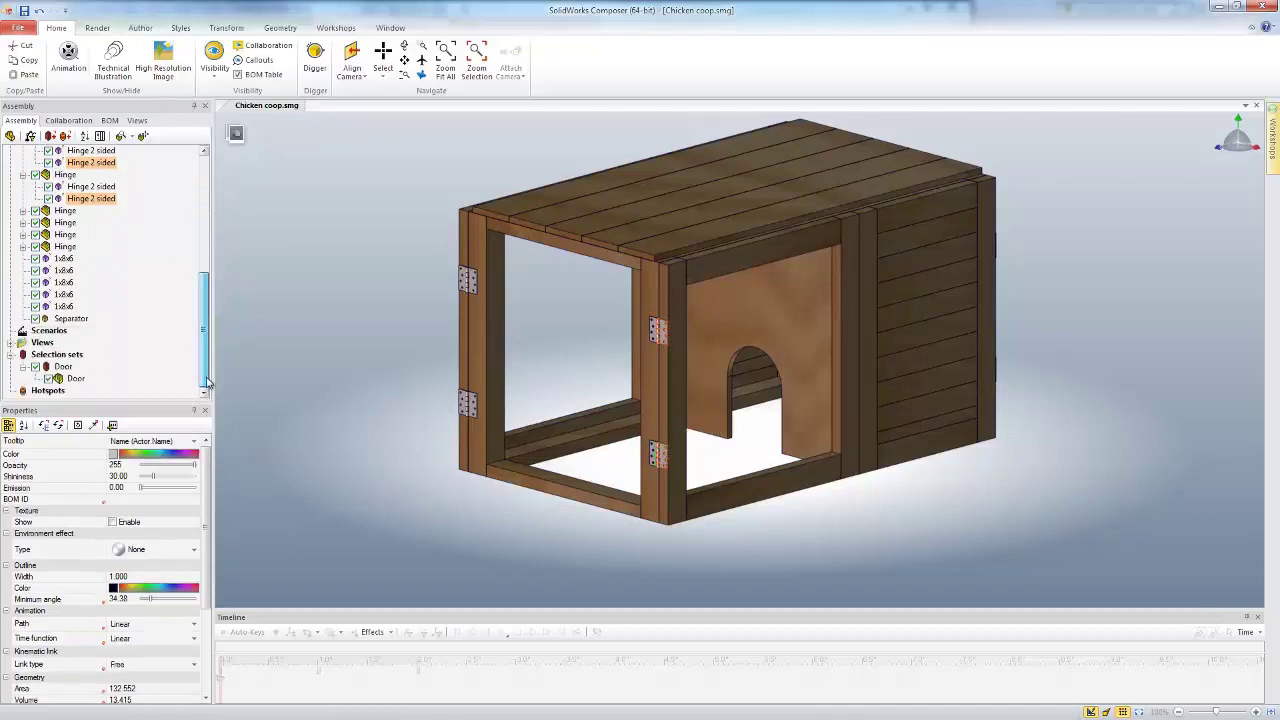
{"action": "right_click", "coordinate": [60, 370]}
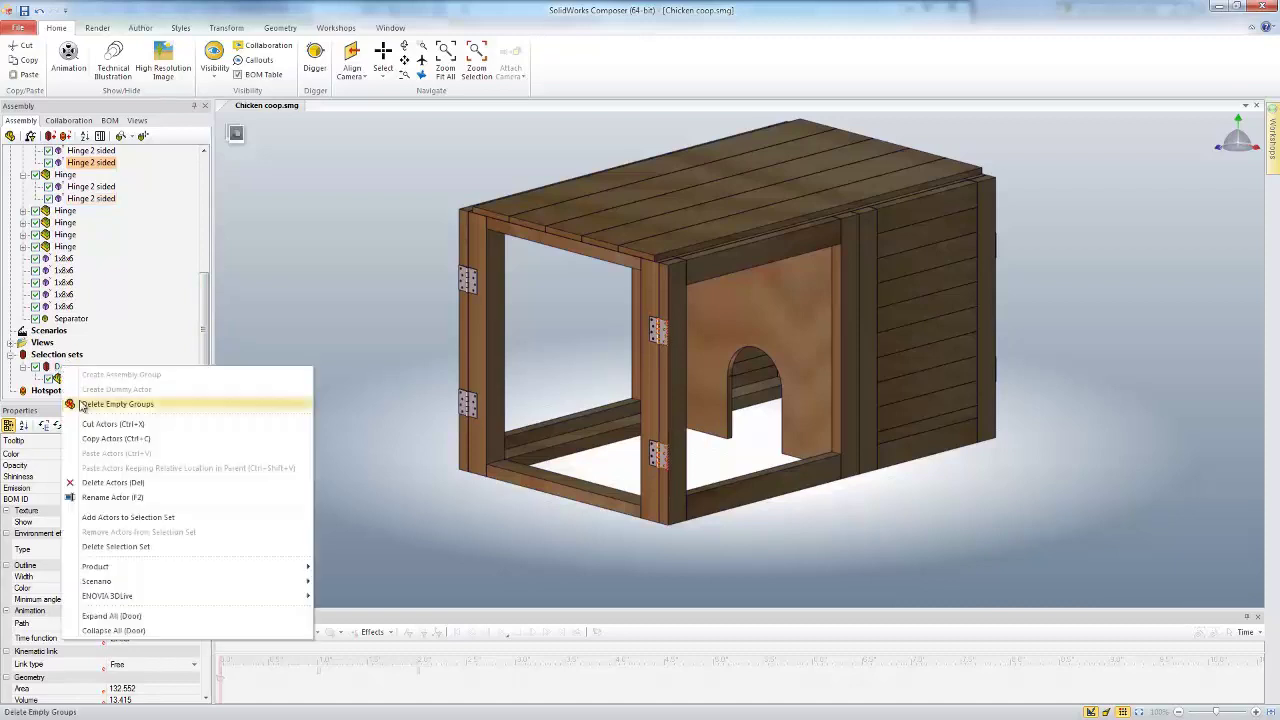
{"action": "left_click", "coordinate": [165, 518]}
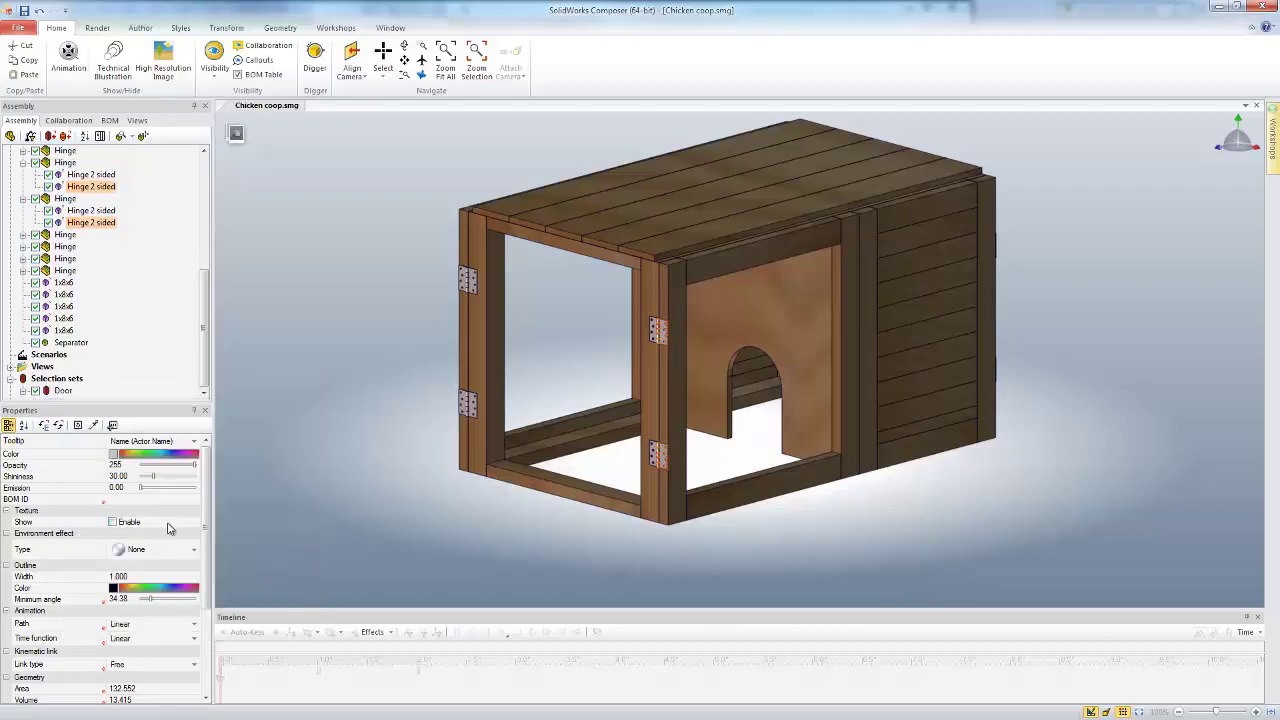
{"action": "left_click", "coordinate": [253, 345]}
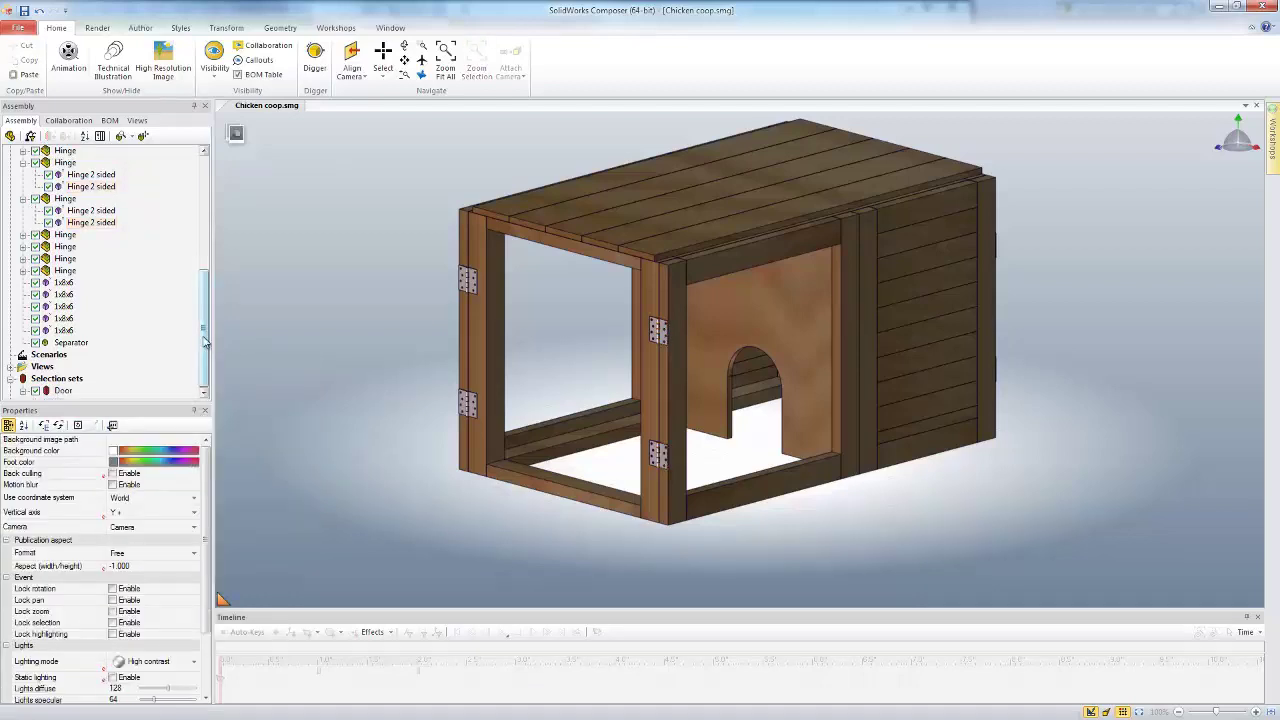
{"action": "scroll", "coordinate": [200, 360], "scroll_direction": "down", "scroll_amount": 1}
Step: Check the Door set's members, then rotate and zoom to the lower door hinge
{"action": "left_click", "coordinate": [63, 379]}
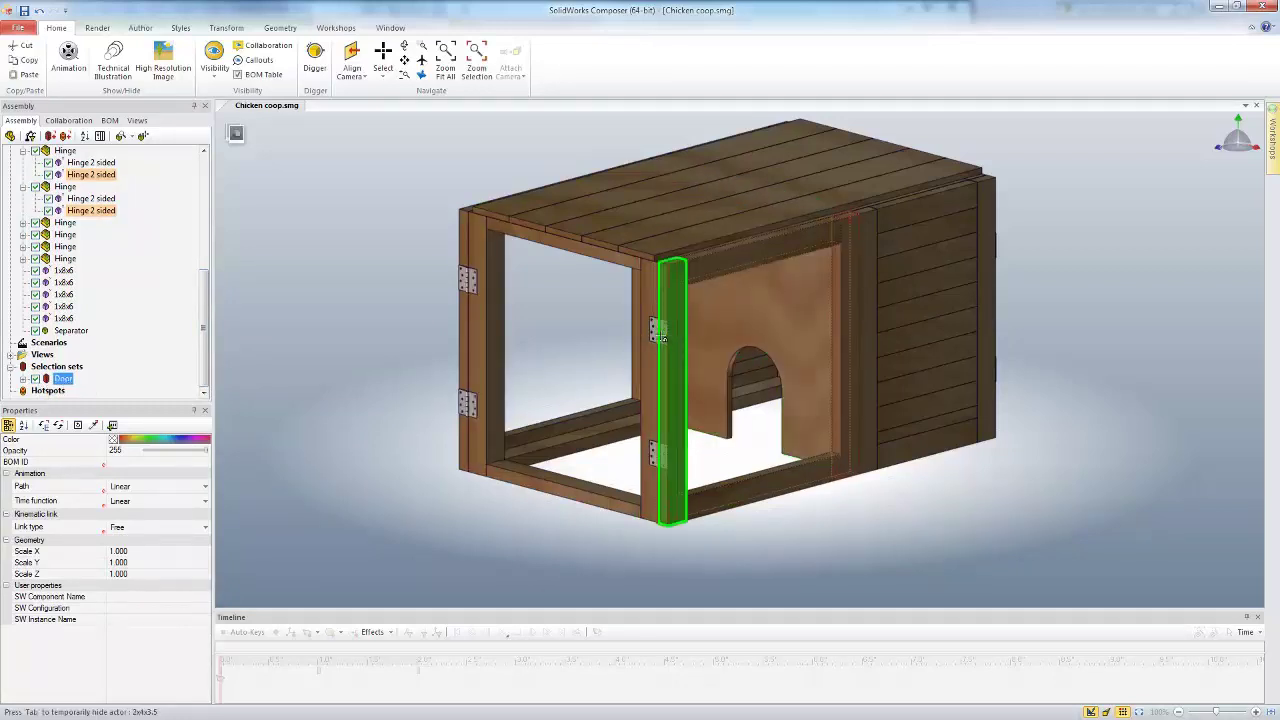
{"action": "left_click", "coordinate": [688, 565]}
{"action": "scroll", "coordinate": [670, 452], "scroll_direction": "up", "scroll_amount": 5}
{"action": "scroll", "coordinate": [670, 452], "scroll_direction": "up", "scroll_amount": 2}
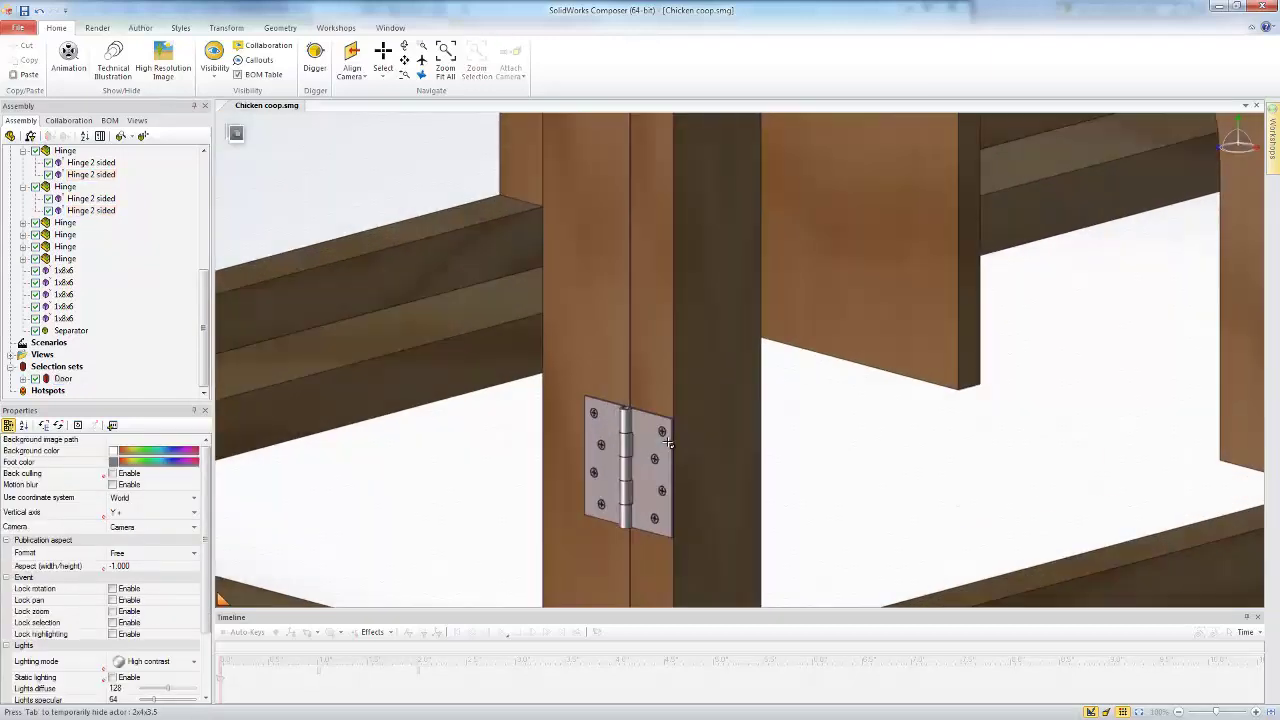
{"action": "left_click_drag", "start_coordinate": [665, 327], "coordinate": [591, 449]}
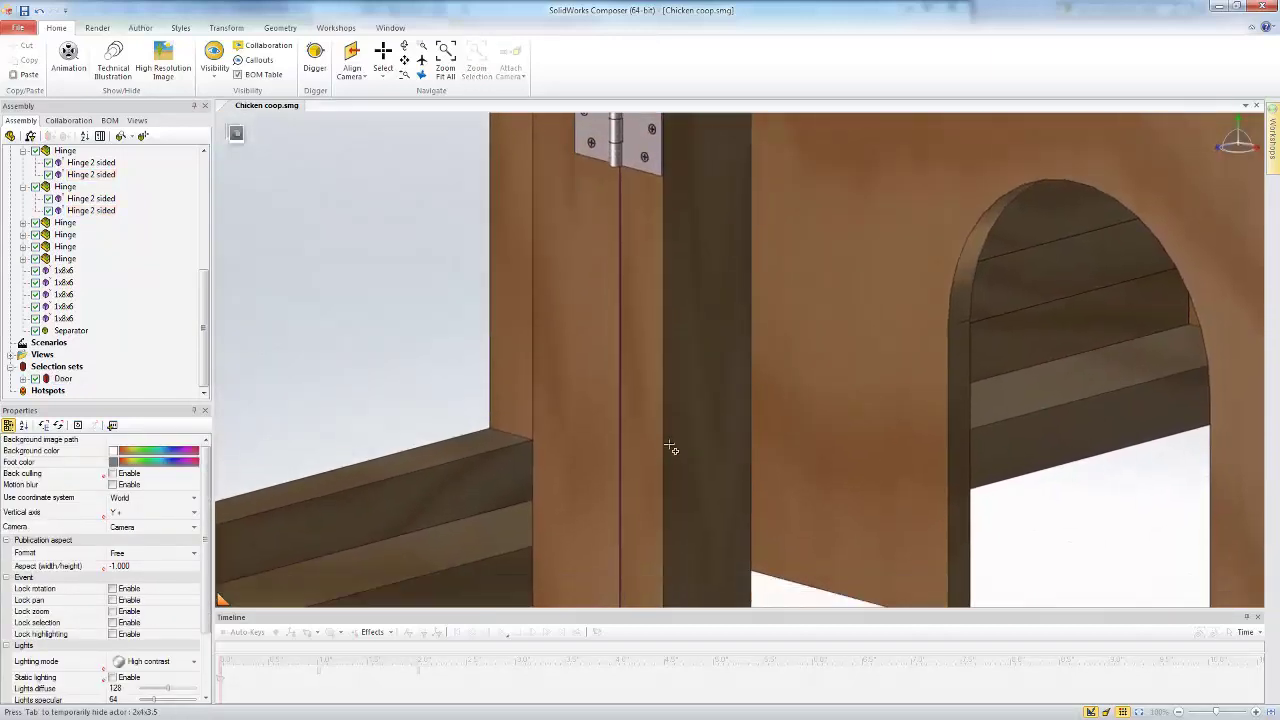
{"action": "right_click_drag", "start_coordinate": [653, 399], "coordinate": [657, 543]}
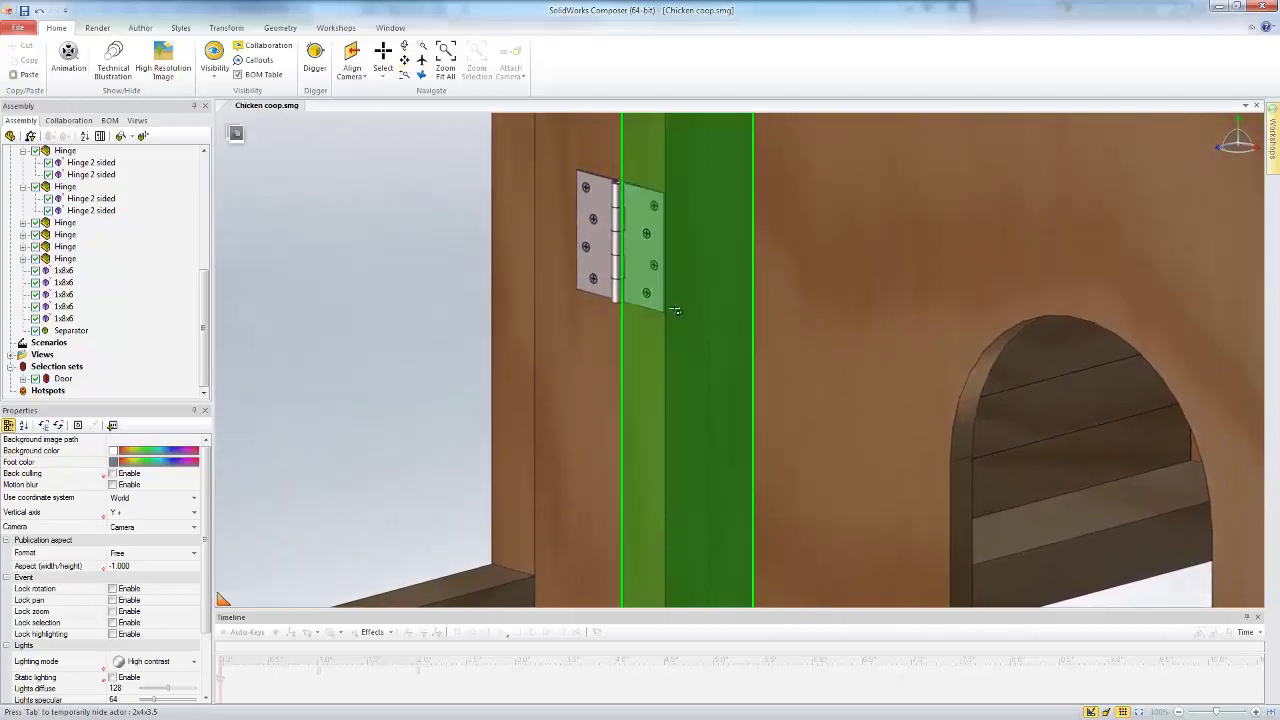
Step: Pick the hinge screws to find their groups, Screws8 and Screws4
{"action": "left_click", "coordinate": [653, 205]}
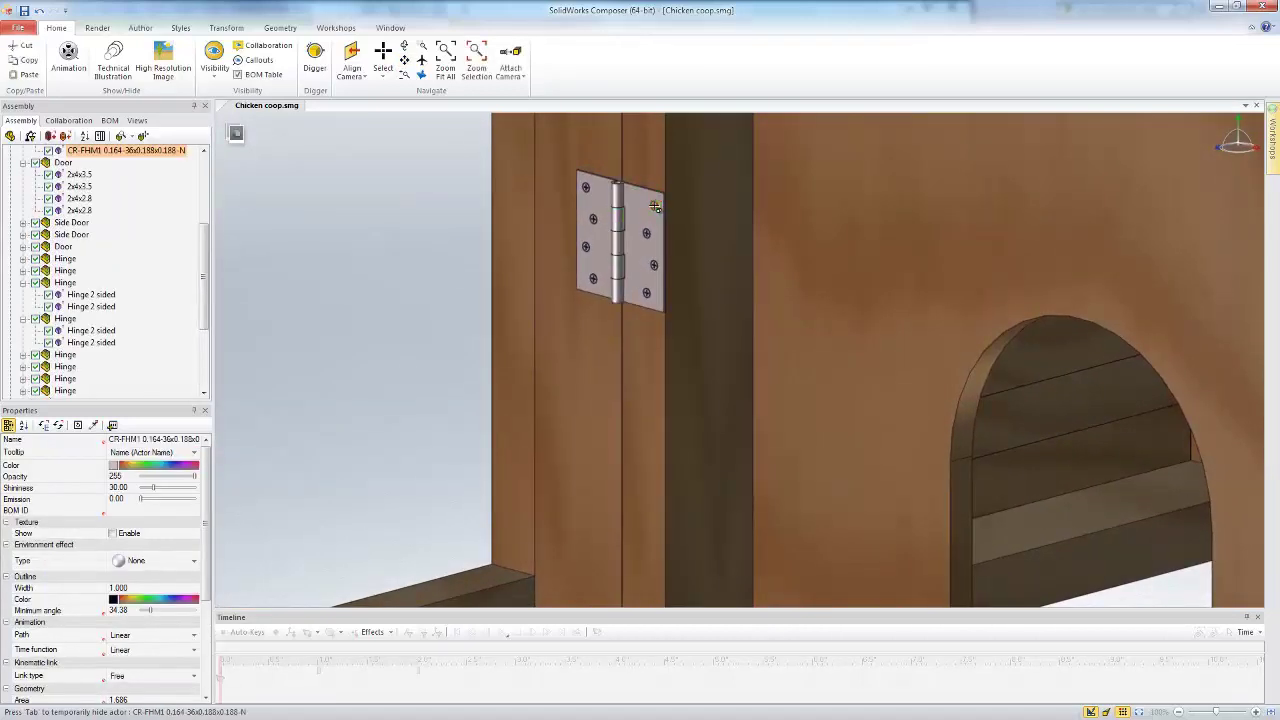
{"action": "scroll", "coordinate": [206, 270], "scroll_direction": "up", "scroll_amount": 3}
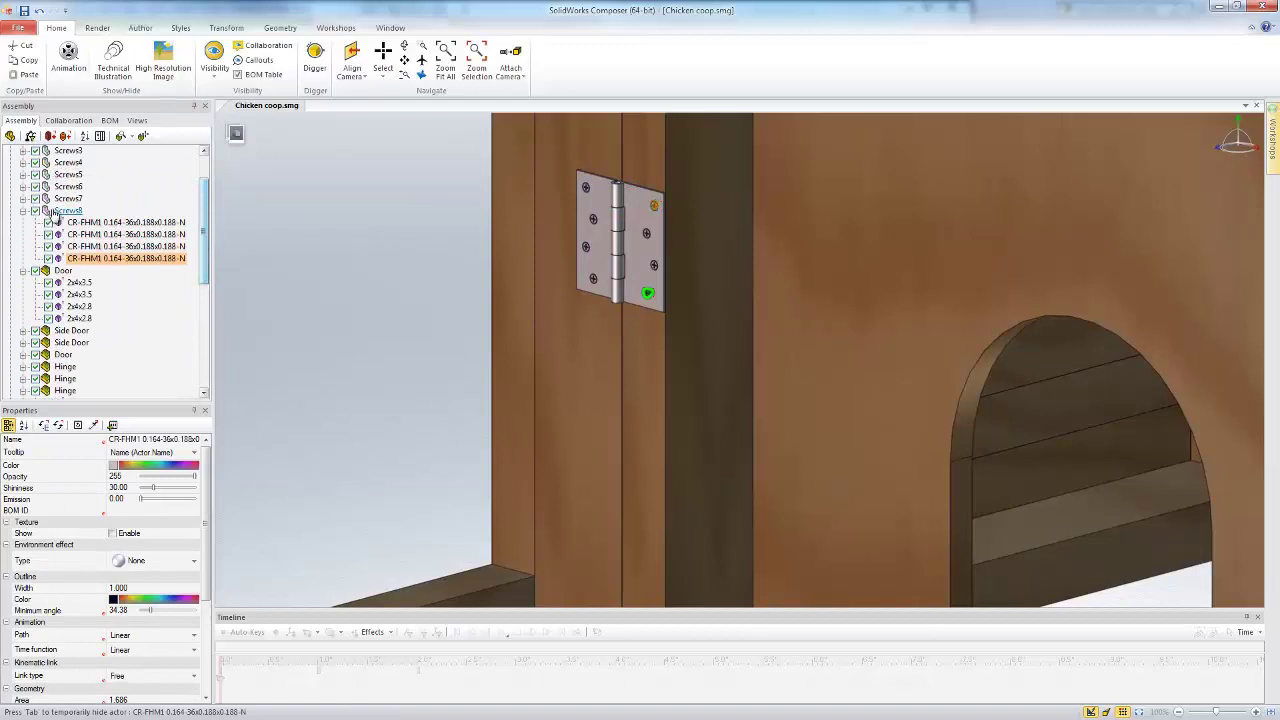
{"action": "left_click", "coordinate": [23, 211]}
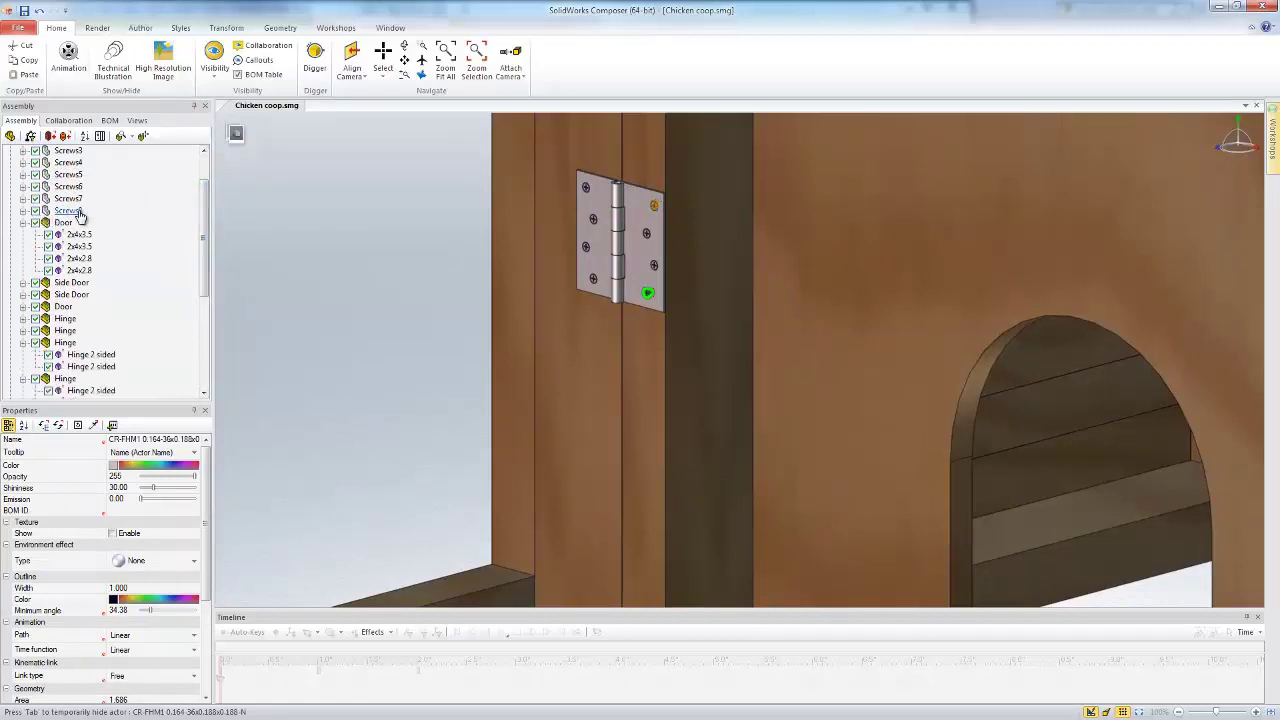
{"action": "left_click_drag", "start_coordinate": [673, 481], "coordinate": [636, 397]}
{"action": "left_click", "coordinate": [636, 397]}
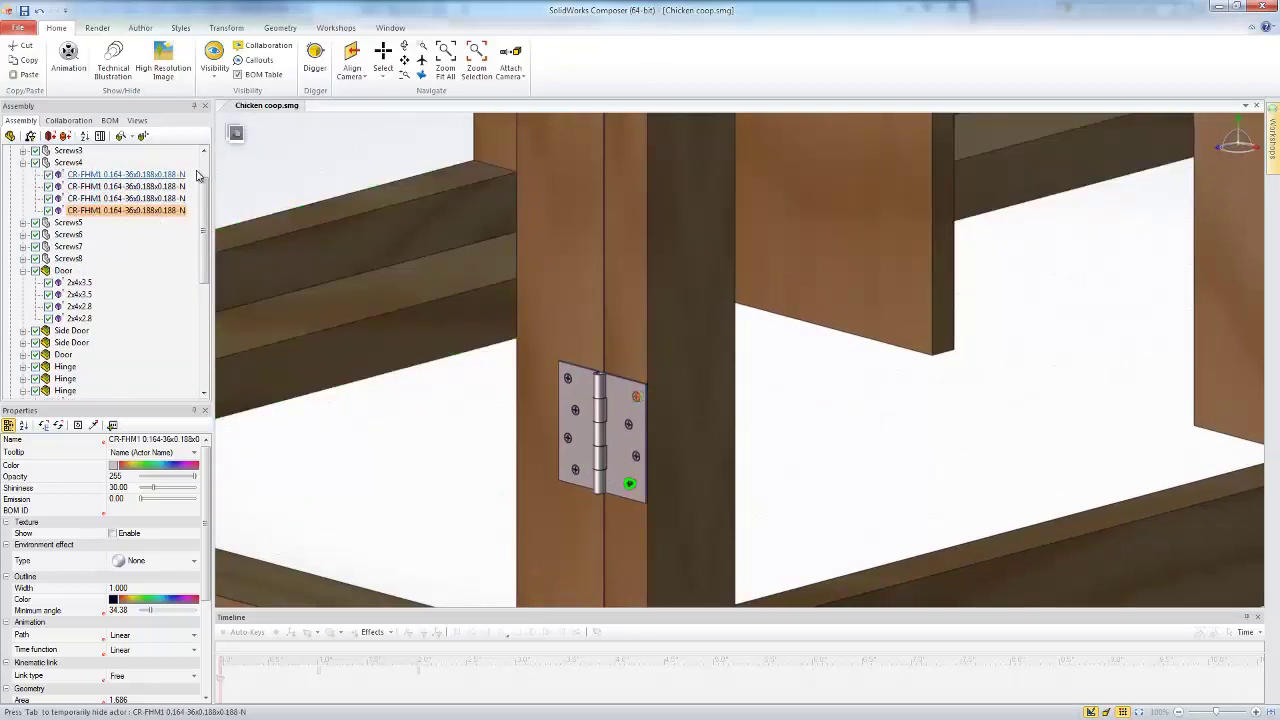
Step: In assembly selection mode, add the Screws4 and Screws8 groups to the Door set
{"action": "key", "text": "Escape"}
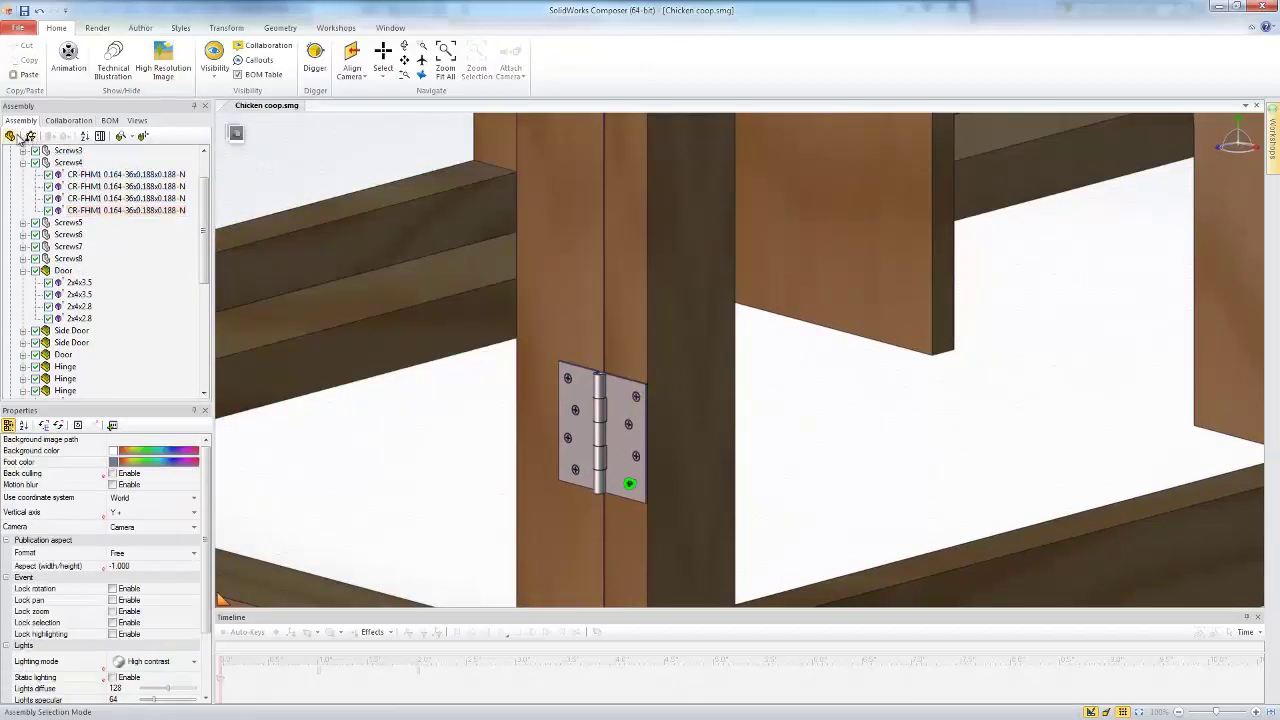
{"action": "left_click", "coordinate": [66, 162]}
{"action": "left_click", "coordinate": [66, 163]}
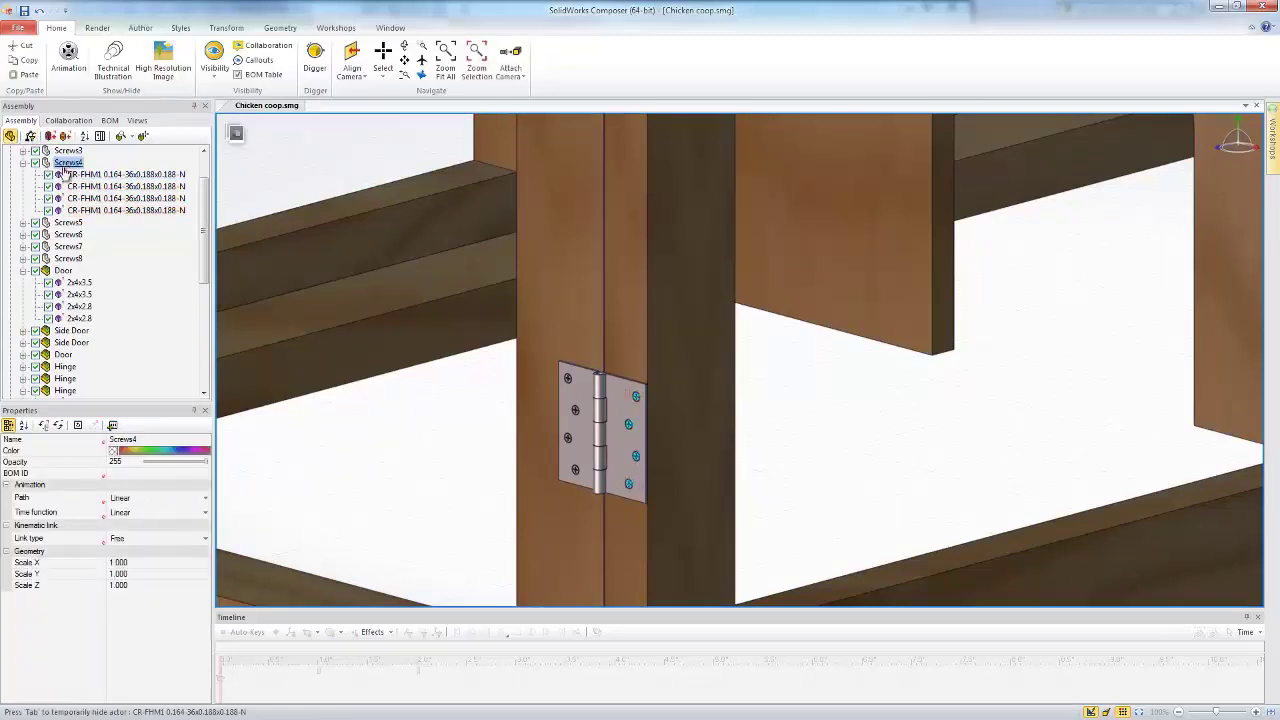
{"action": "left_click", "coordinate": [68, 259]}
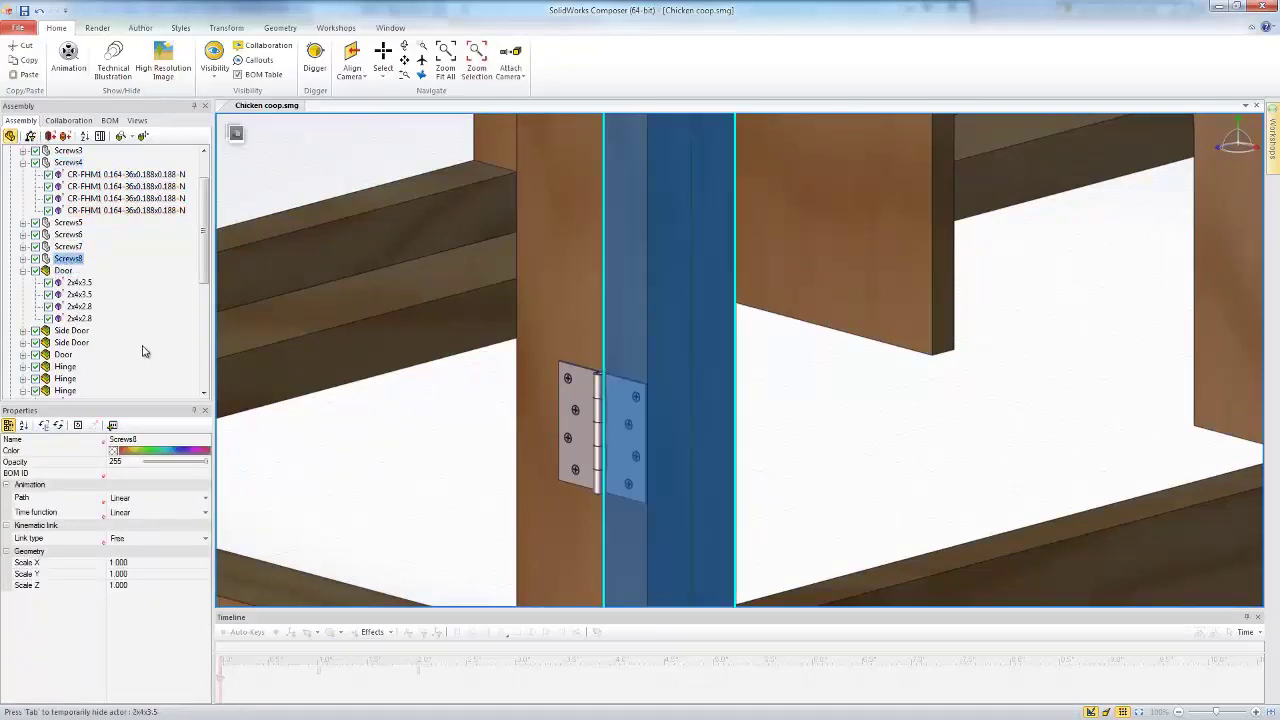
{"action": "left_click", "coordinate": [75, 174]}
{"action": "left_click", "coordinate": [177, 210], "text": "shift"}
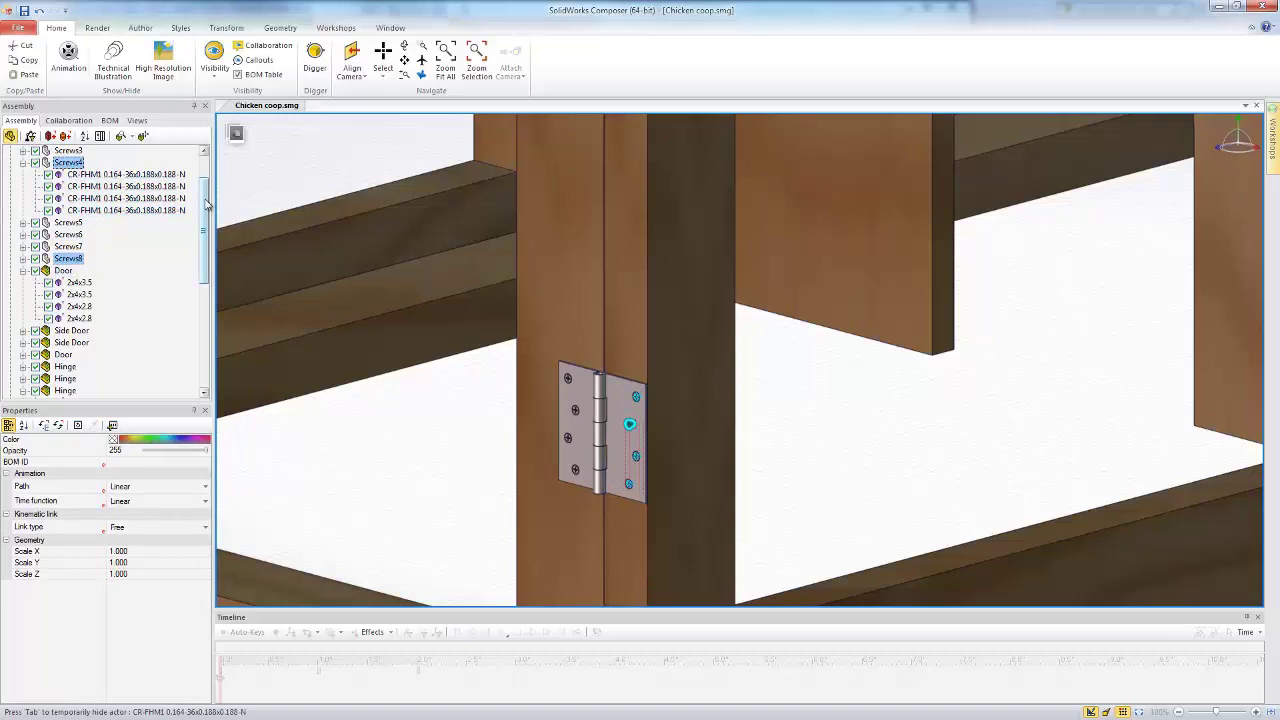
{"action": "scroll", "coordinate": [127, 375], "scroll_direction": "down", "scroll_amount": 5}
{"action": "right_click", "coordinate": [62, 379]}
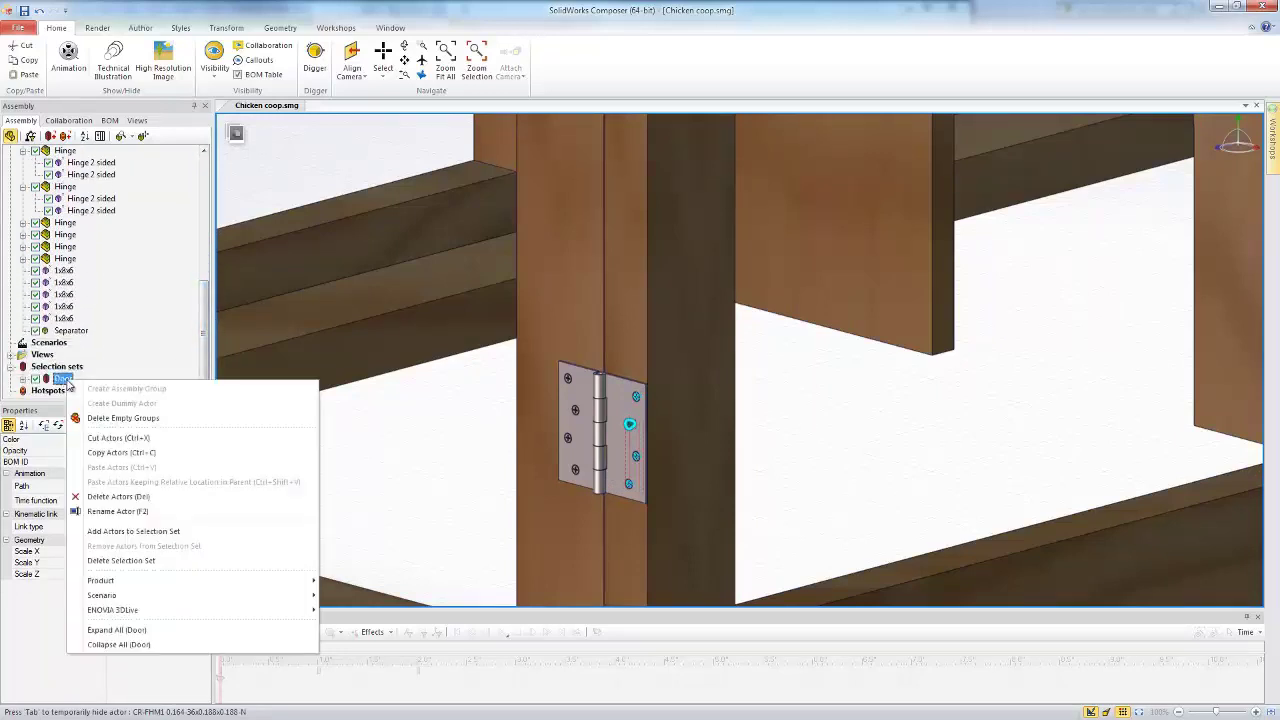
{"action": "left_click", "coordinate": [163, 531]}
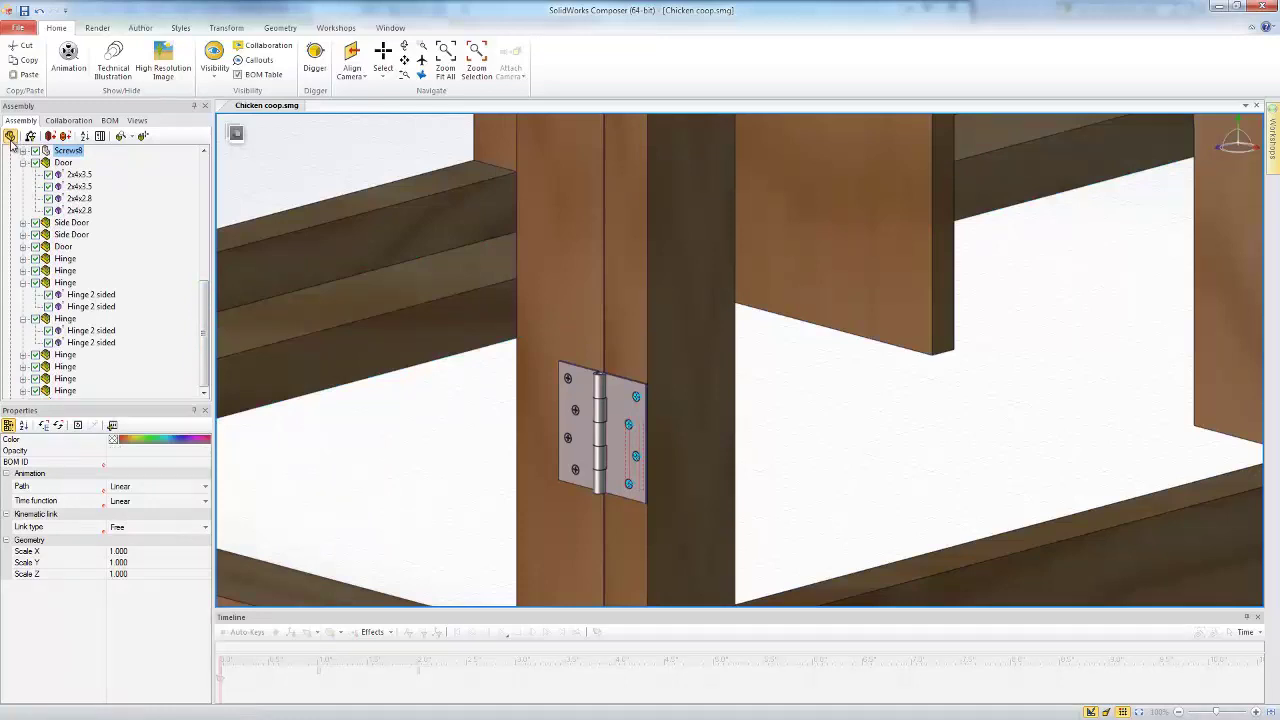
Step: Return to part selection and turn the view back to the front of the coop
{"action": "left_click", "coordinate": [345, 450]}
{"action": "left_click_drag", "start_coordinate": [360, 463], "coordinate": [550, 470]}
{"action": "scroll", "coordinate": [550, 470], "scroll_direction": "down", "scroll_amount": 5}
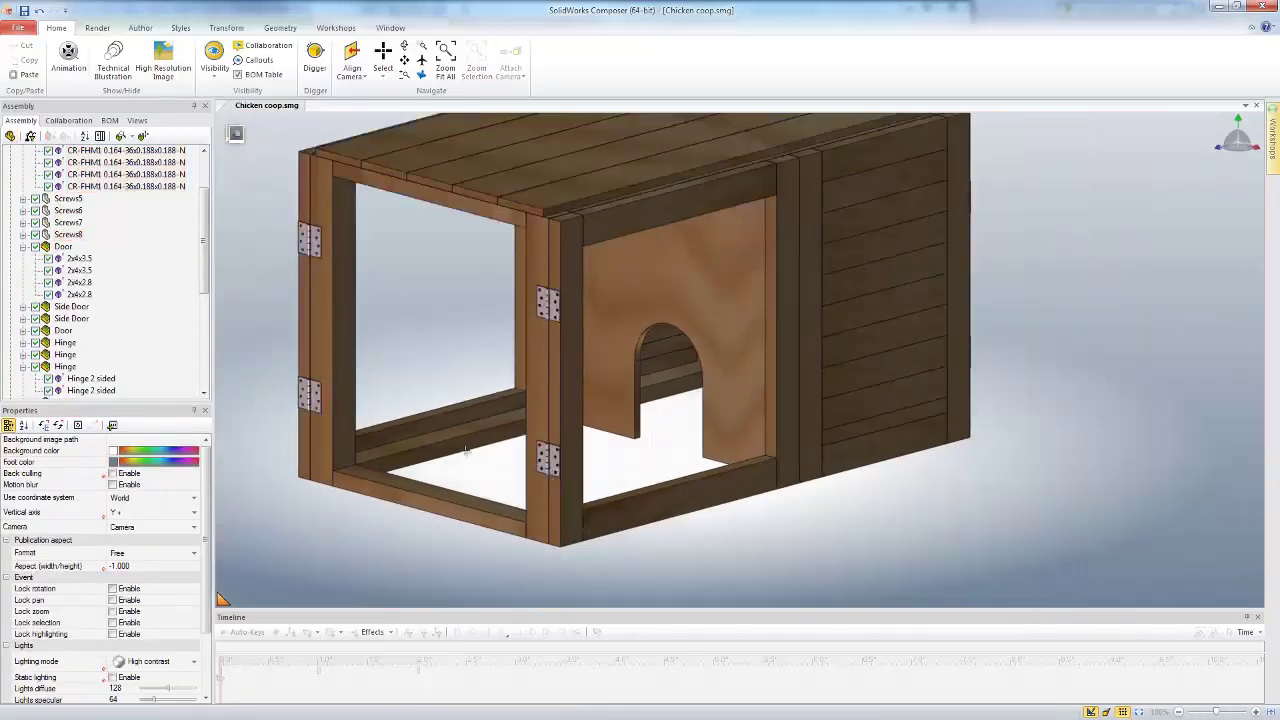
{"action": "left_click_drag", "start_coordinate": [206, 240], "coordinate": [206, 332]}
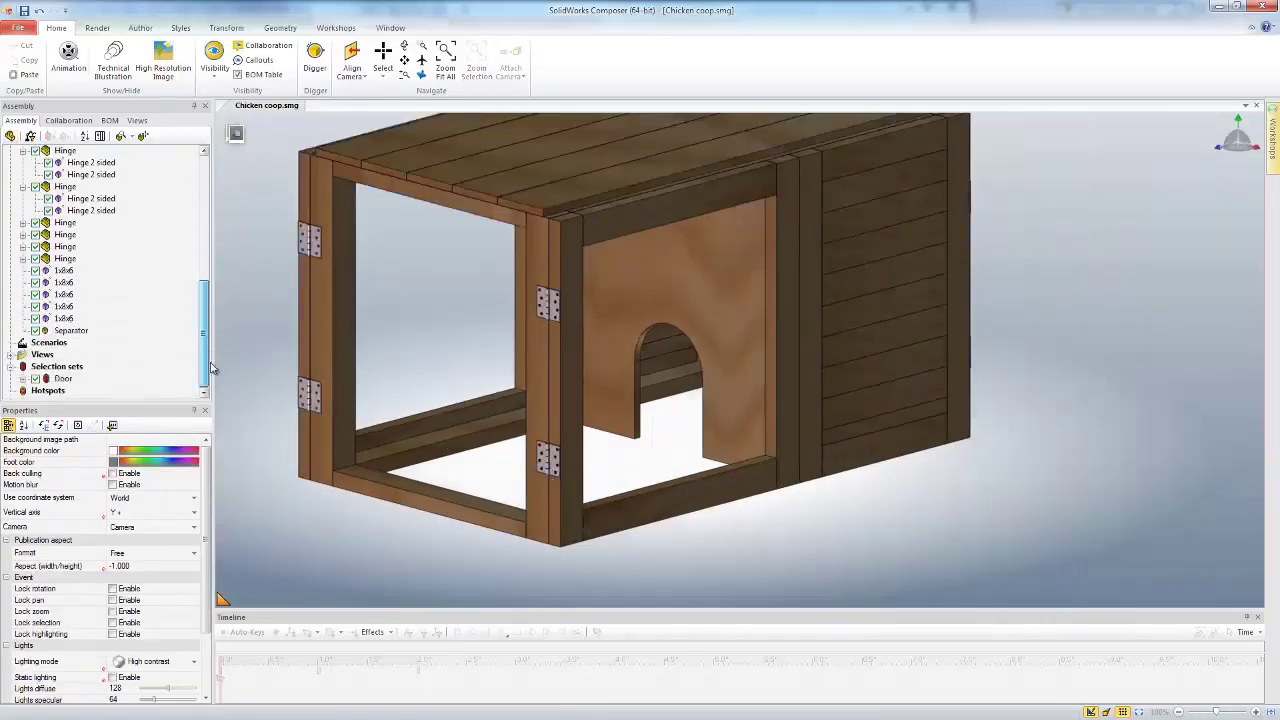
Step: Expand the Door set to show the door, both Hinge 2 sided halves, Screws4 and Screws8
{"action": "left_click", "coordinate": [62, 380]}
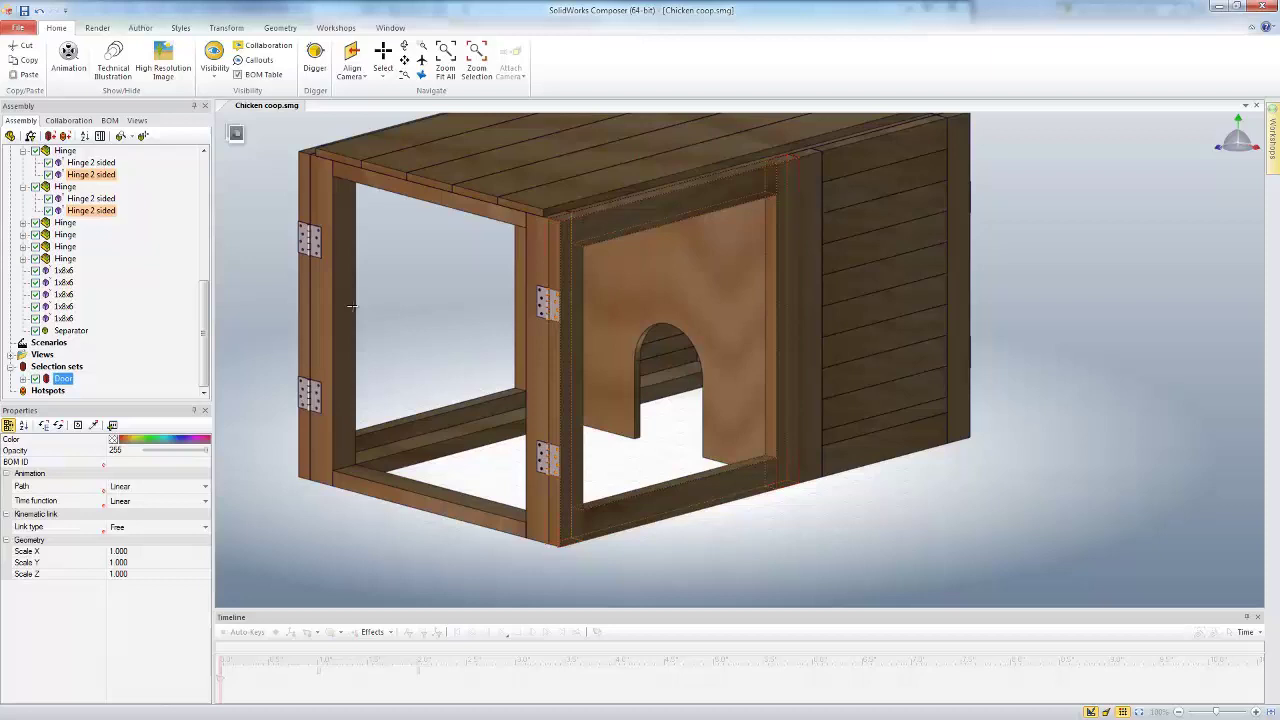
{"action": "scroll", "coordinate": [207, 353], "scroll_direction": "up", "scroll_amount": 10}
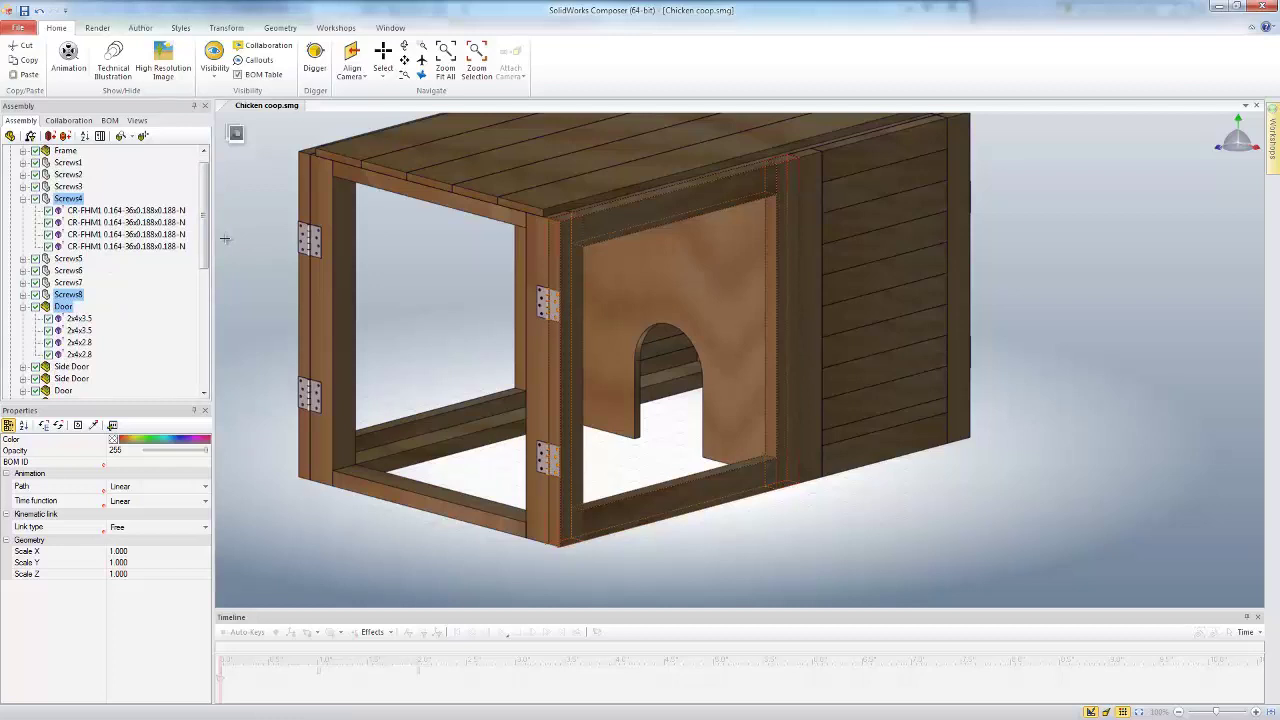
{"action": "left_click_drag", "start_coordinate": [207, 230], "coordinate": [207, 352]}
{"action": "left_click", "coordinate": [22, 379]}
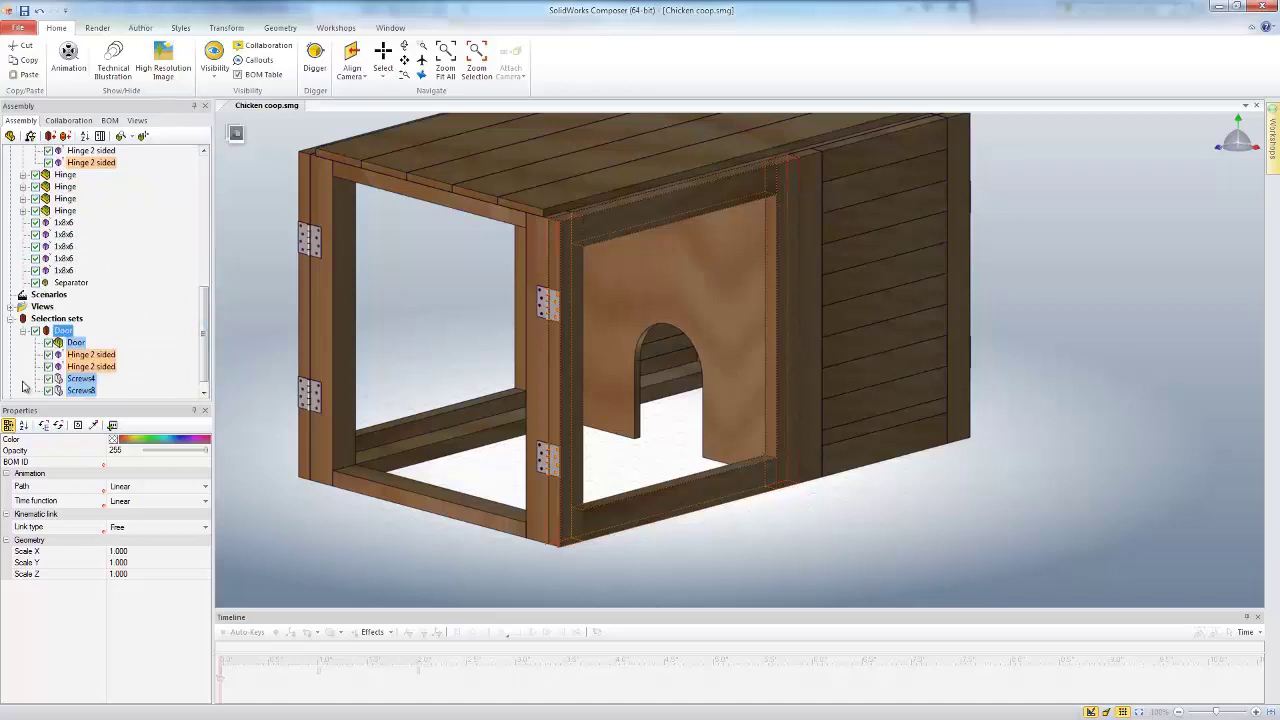